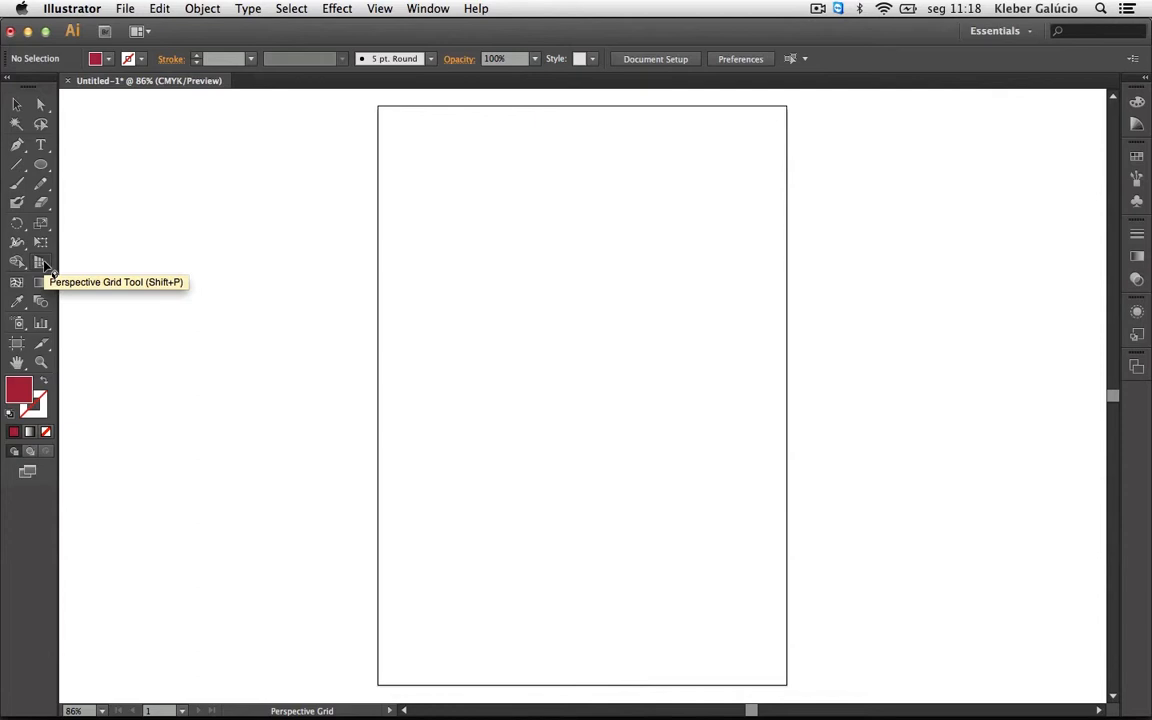
# Step: Display the two-point perspective grid over the artboard and switch to the Perspective Selection tool
pyautogui.click(43, 266)
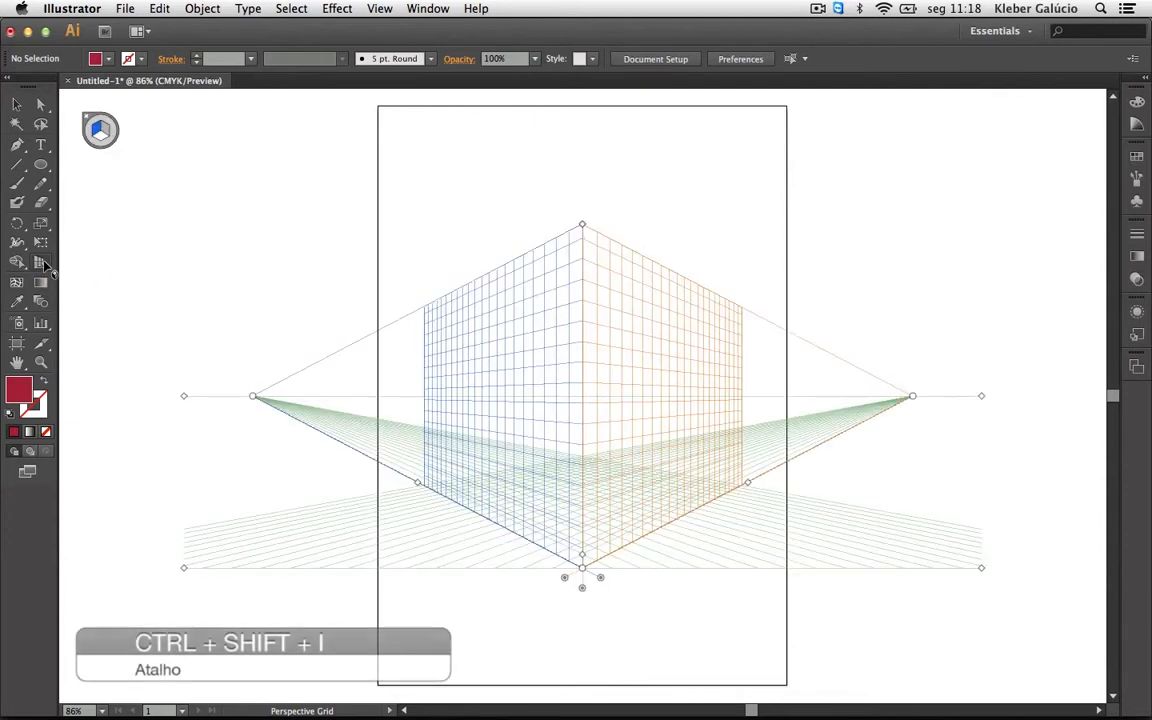
pyautogui.hotkey('shift', 'v')
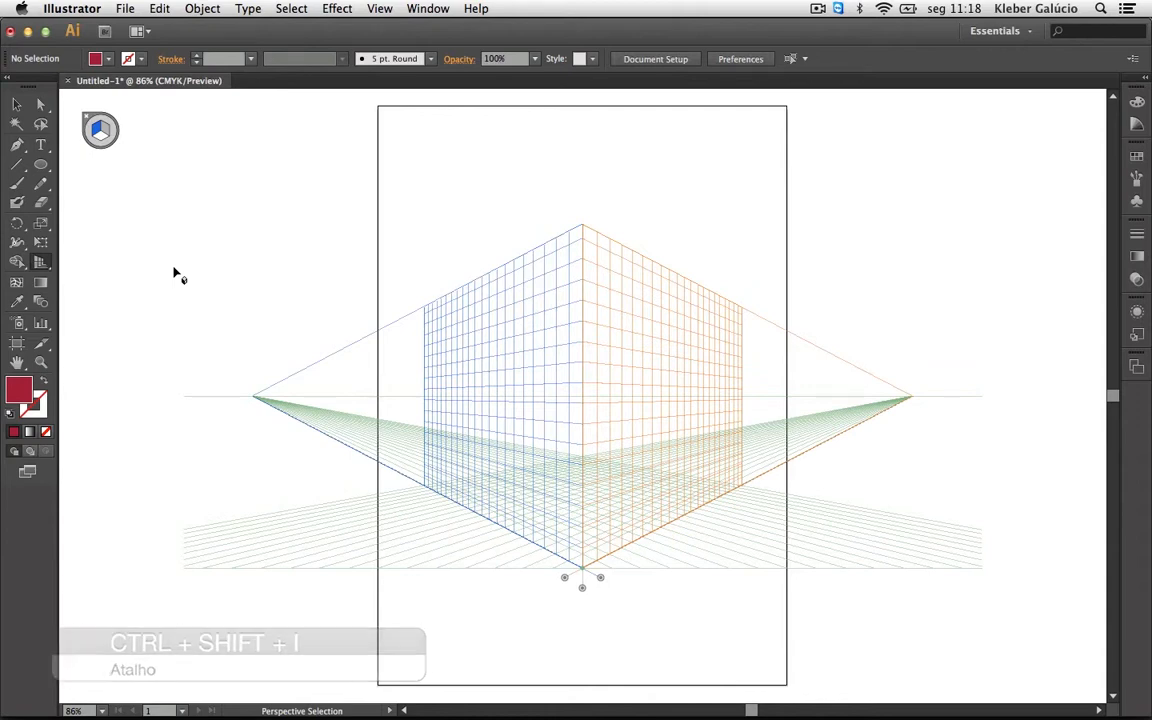
# Step: Toggle the perspective grid's visibility off and on several times, leaving it shown
pyautogui.hotkey('ctrl', 'shift', 'i')
pyautogui.hotkey('ctrl', 'shift', 'i')
pyautogui.hotkey('ctrl', 'shift', 'i')
pyautogui.hotkey('ctrl', 'shift', 'i')
pyautogui.hotkey('ctrl', 'shift', 'i')
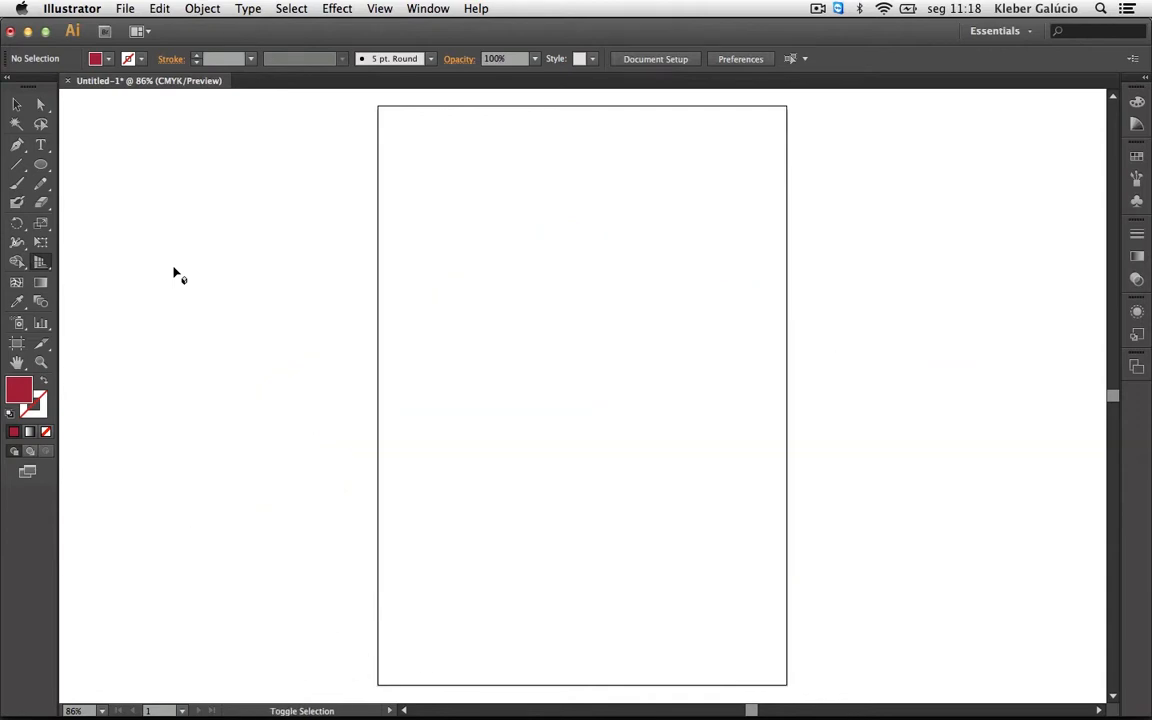
pyautogui.hotkey('ctrl', 'shift', 'i')
pyautogui.hotkey('ctrl', 'shift', 'i')
pyautogui.hotkey('ctrl', 'shift', 'i')
pyautogui.hotkey('ctrl', 'shift', 'i')
pyautogui.hotkey('ctrl', 'shift', 'i')
pyautogui.hotkey('ctrl', 'shift', 'i')
pyautogui.hotkey('ctrl', 'shift', 'i')
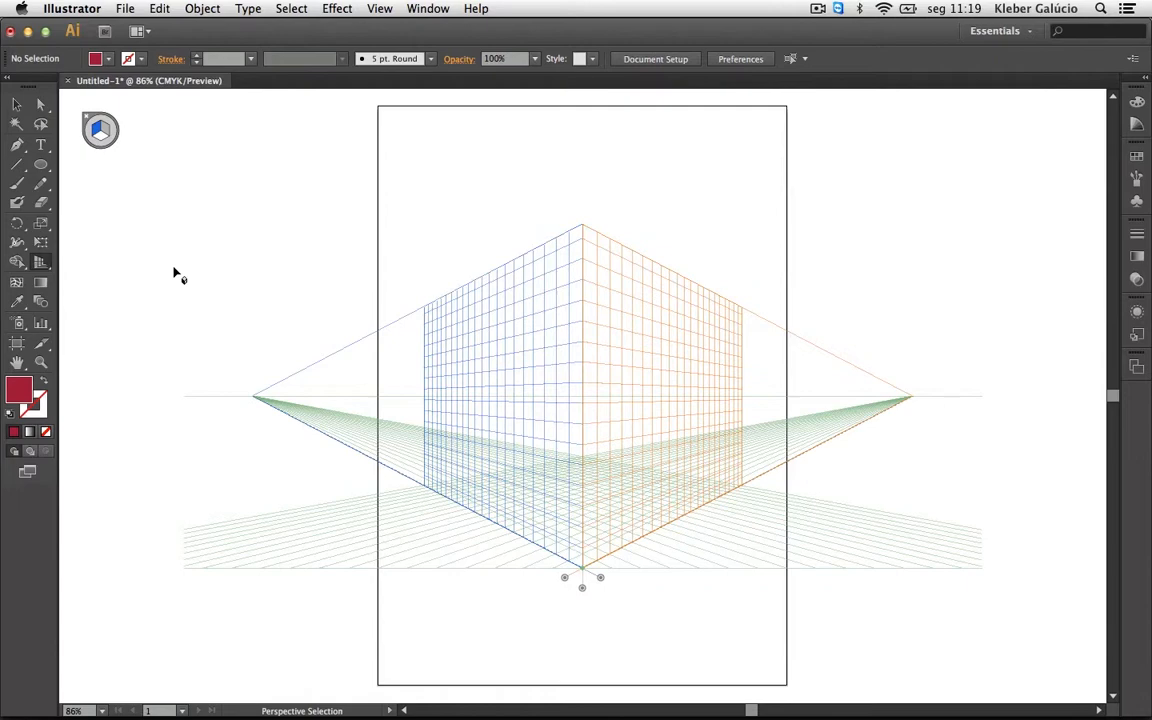
pyautogui.hotkey('ctrl', 'shift', 'i')
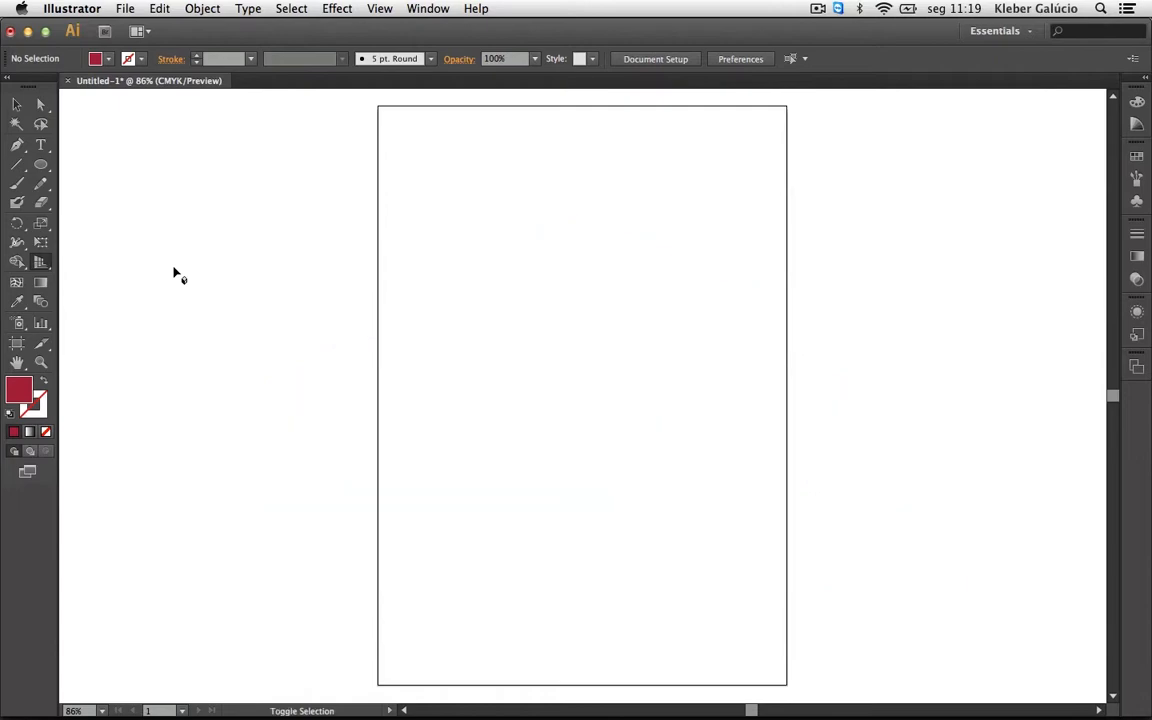
pyautogui.hotkey('ctrl', 'shift', 'i')
# Step: With the Perspective Grid tool, raise the grid's horizon line well up, and lower it again to slightly above its default height
pyautogui.hotkey('shift', 'p')
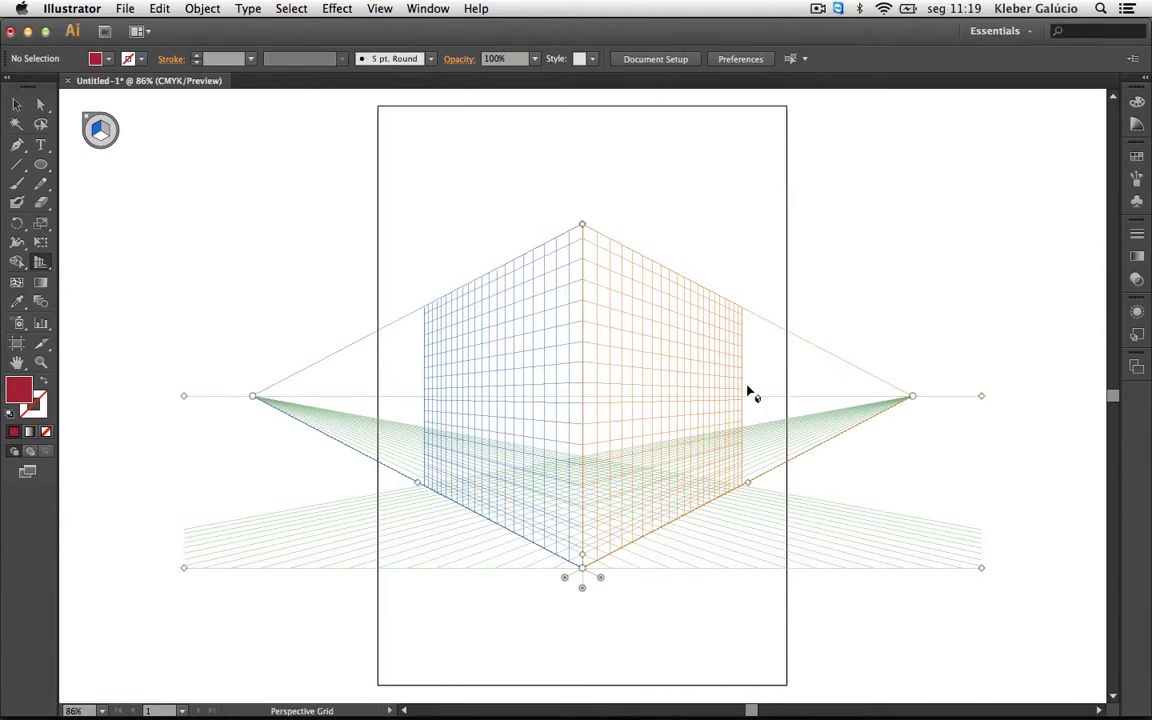
pyautogui.moveTo(983, 398); pyautogui.dragTo(1031, 337)
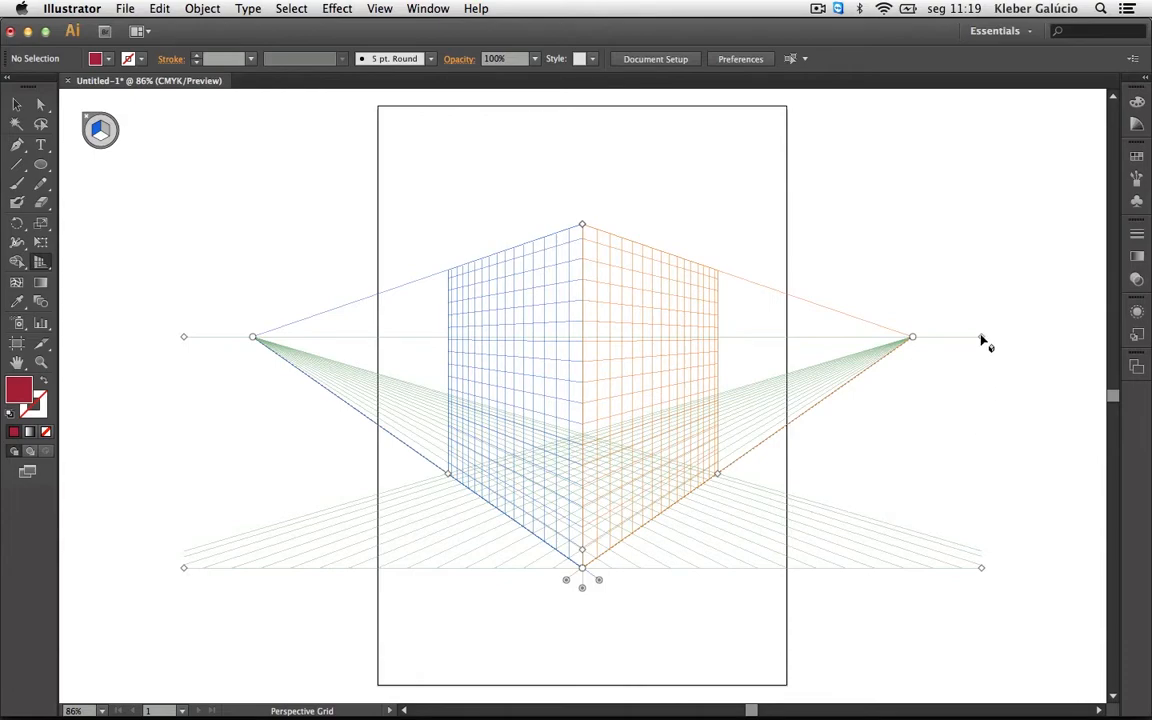
pyautogui.moveTo(985, 337); pyautogui.dragTo(1000, 388)
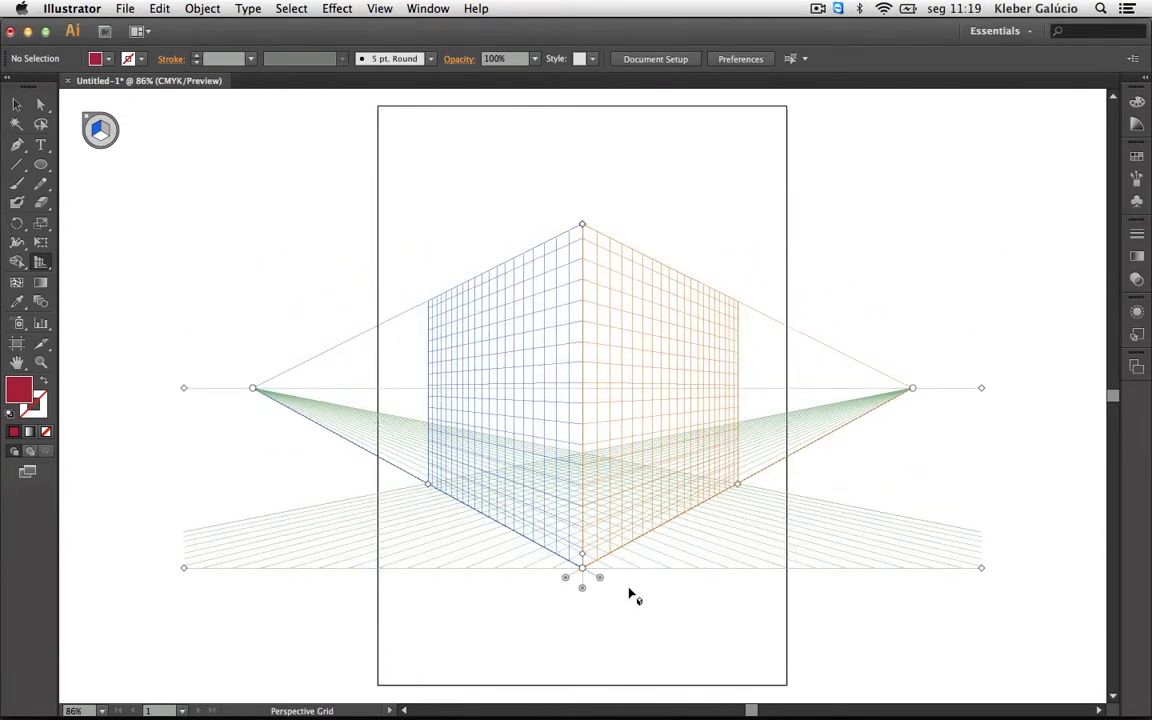
# Step: Shift the blue and orange vertical grid planes to the right until they meet along a shared corner edge
pyautogui.moveTo(600, 580); pyautogui.dragTo(715, 529)
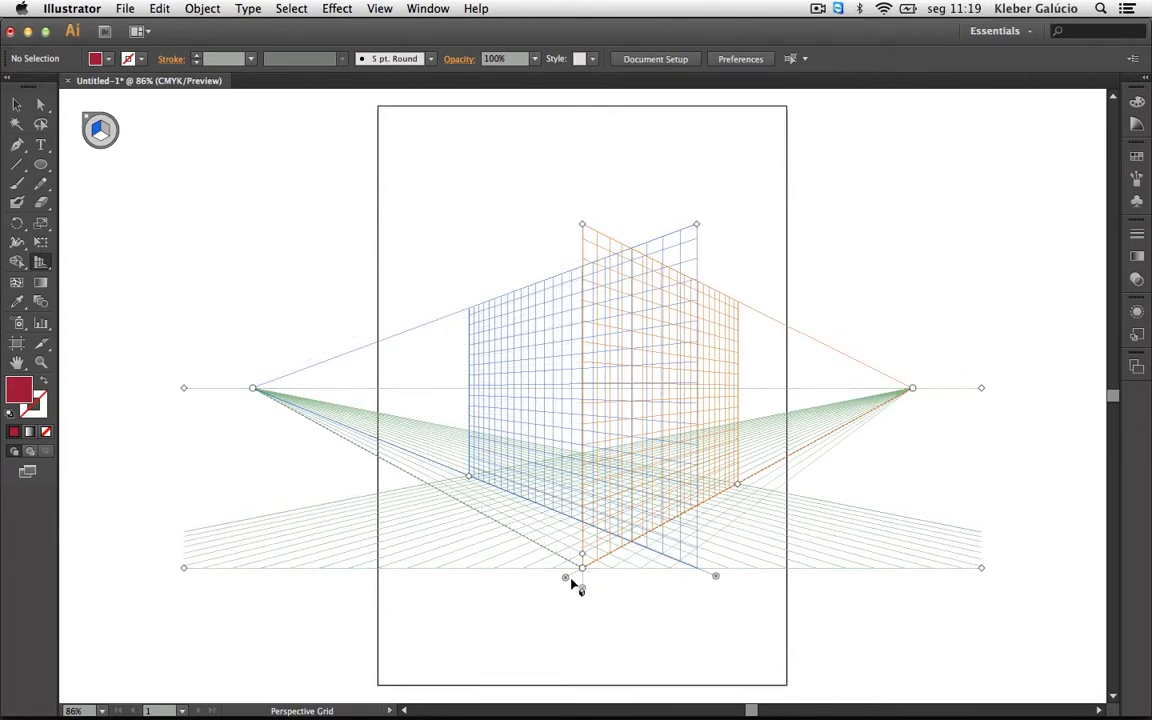
pyautogui.moveTo(566, 582); pyautogui.dragTo(681, 596)
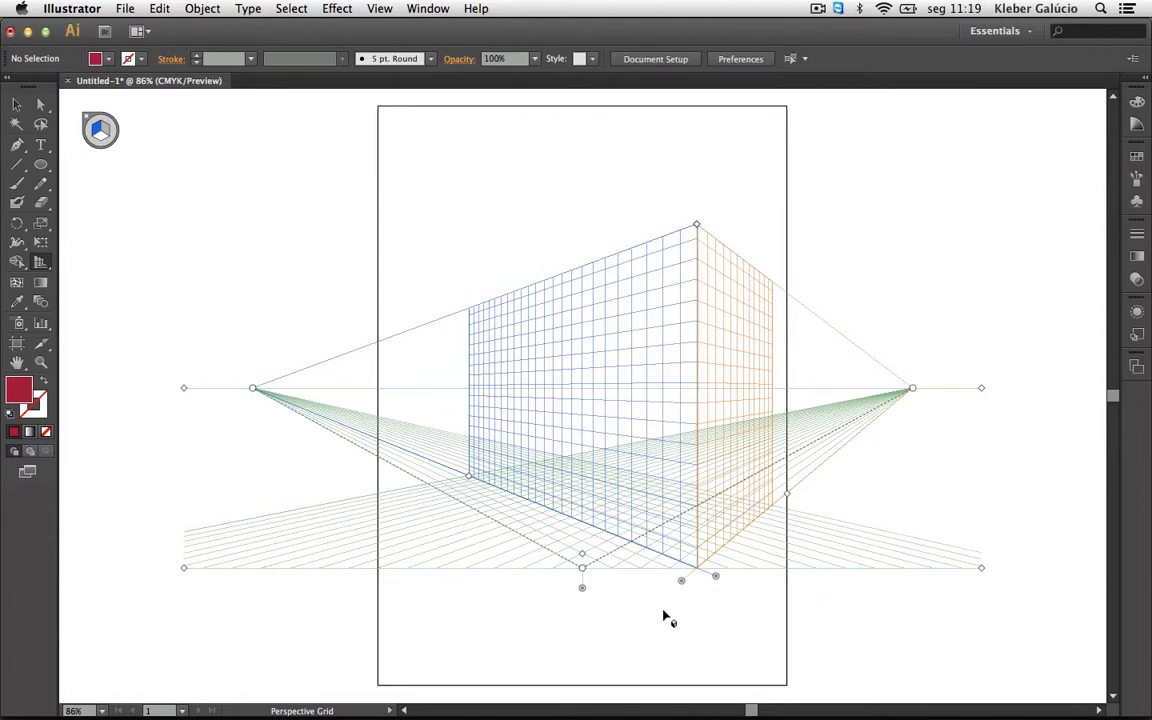
# Step: Raise the horizontal grid plane toward the horizon and move the whole perspective grid up and to the left
pyautogui.moveTo(582, 592); pyautogui.dragTo(597, 506)
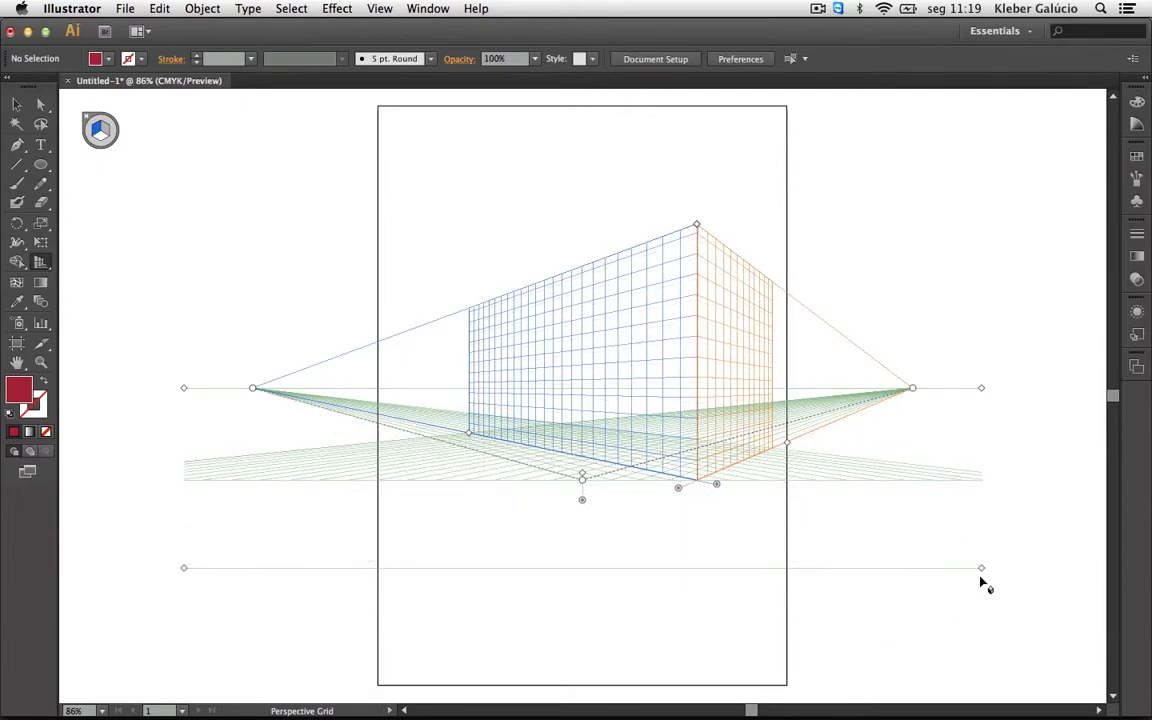
pyautogui.moveTo(982, 569); pyautogui.dragTo(935, 506)
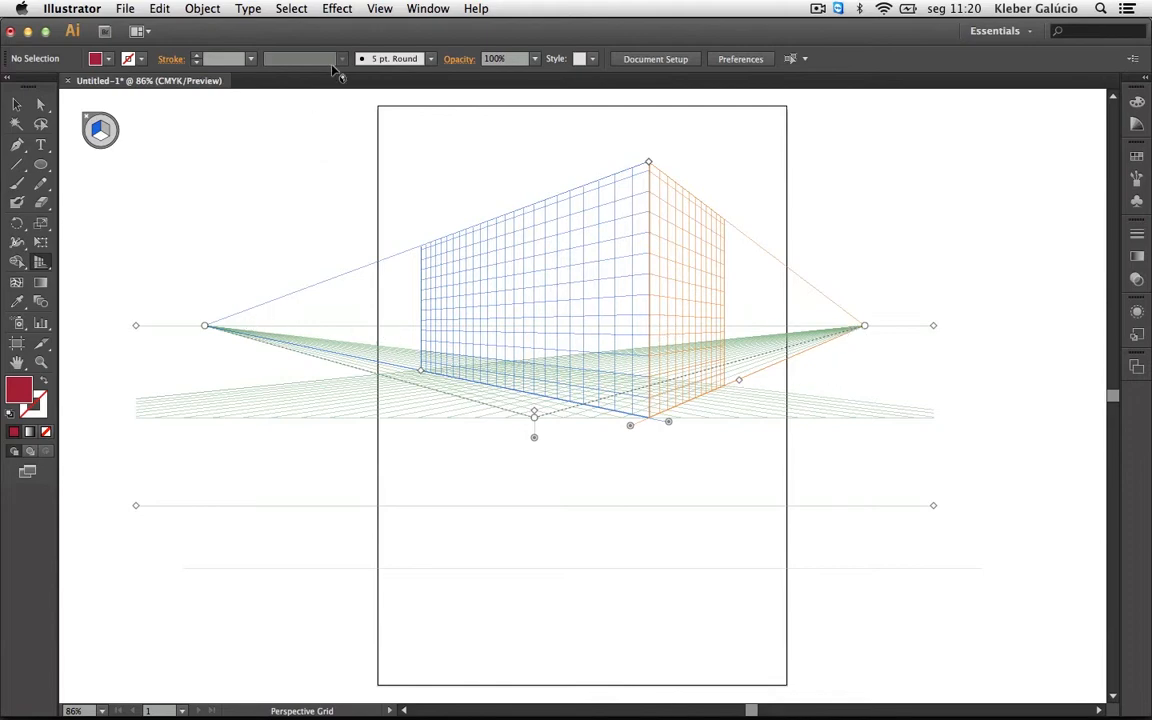
# Step: Save the customized two-point perspective grid as a preset named predio
pyautogui.click(380, 9)
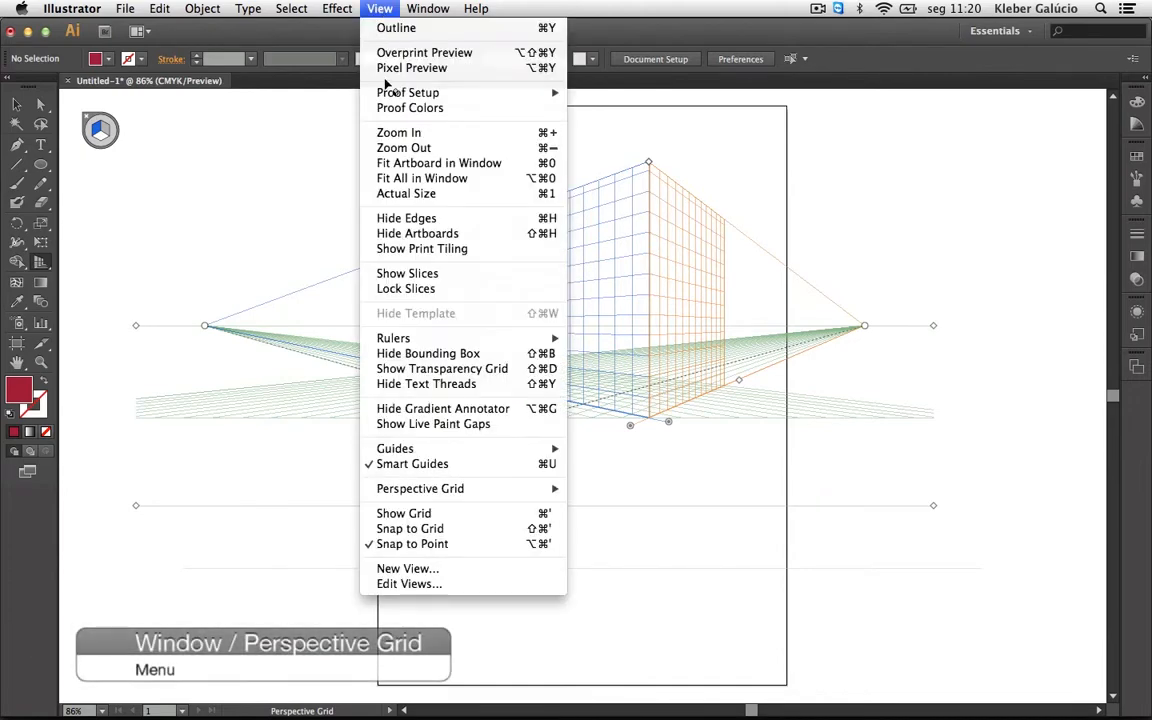
pyautogui.click(458, 489)
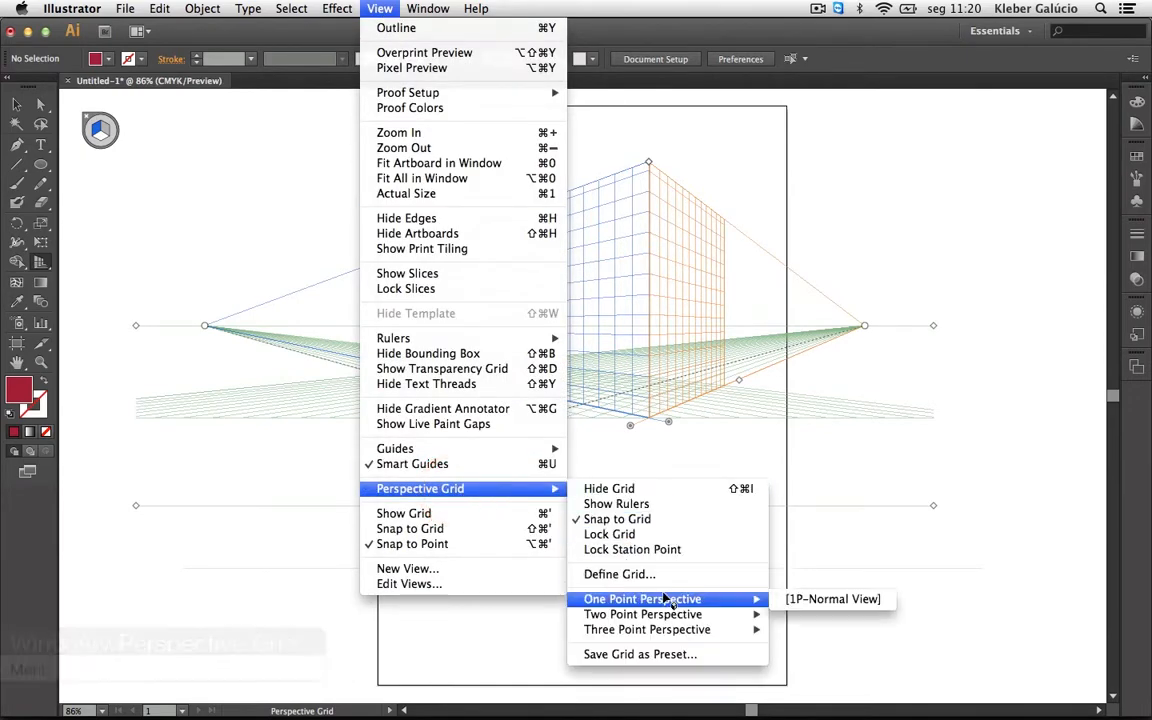
pyautogui.moveTo(678, 615)
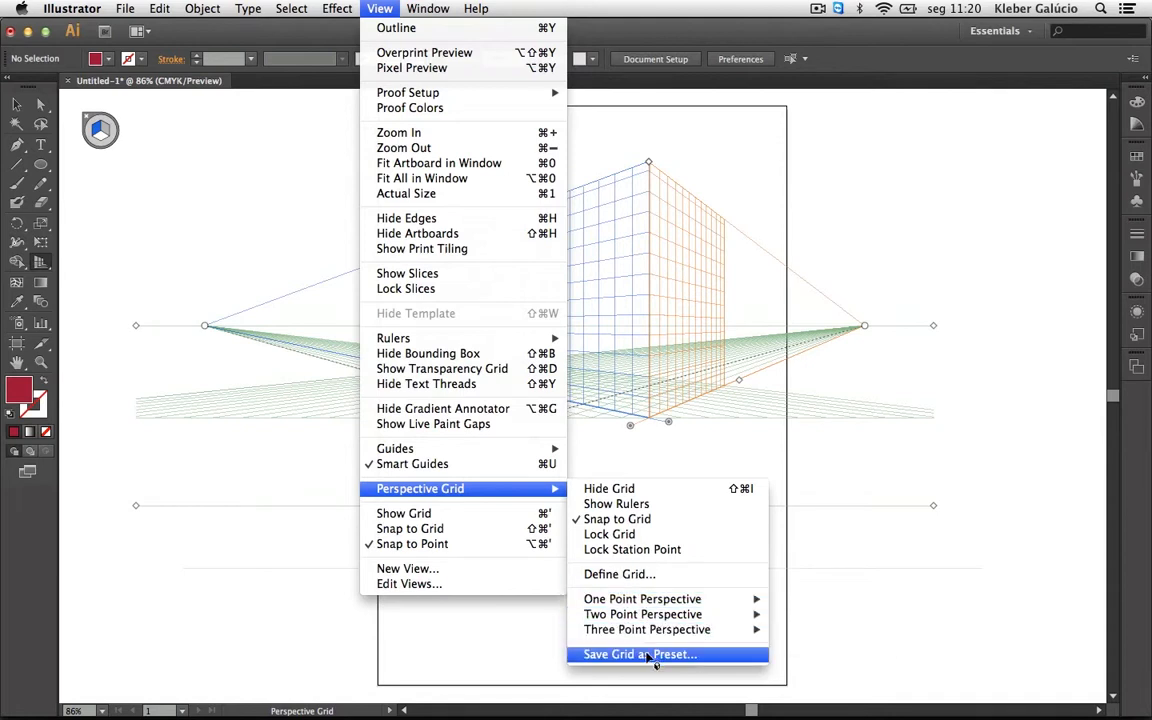
pyautogui.click(661, 660)
pyautogui.click(661, 660)
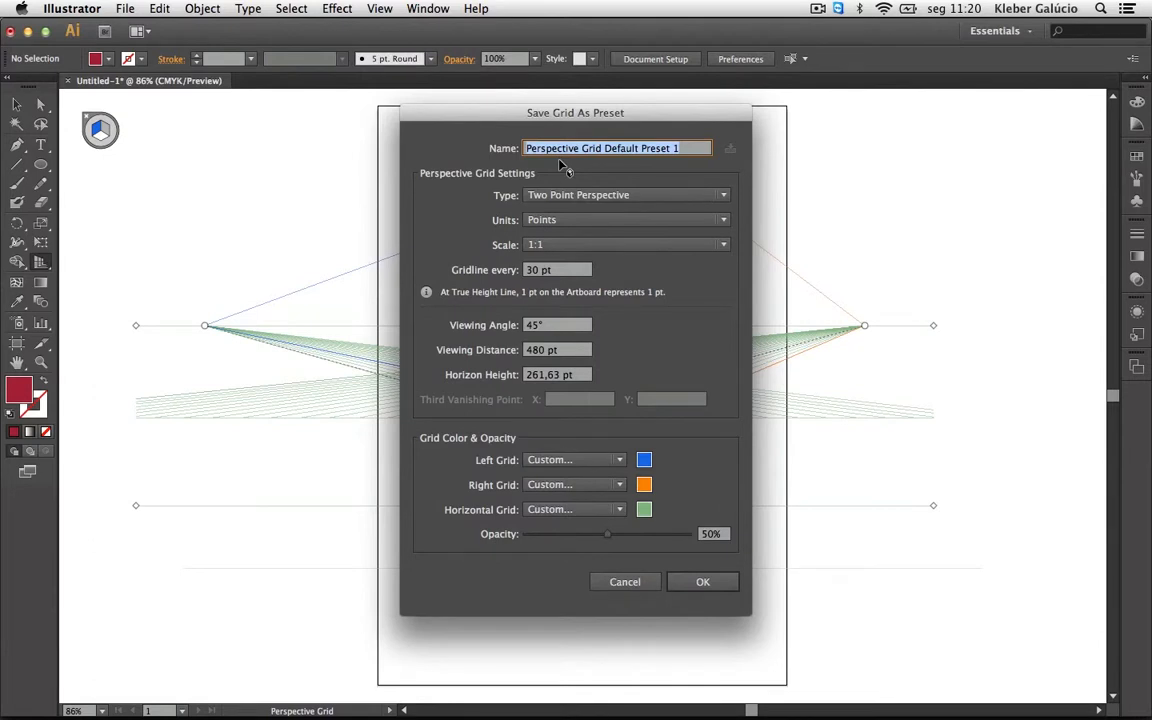
pyautogui.write('predio')
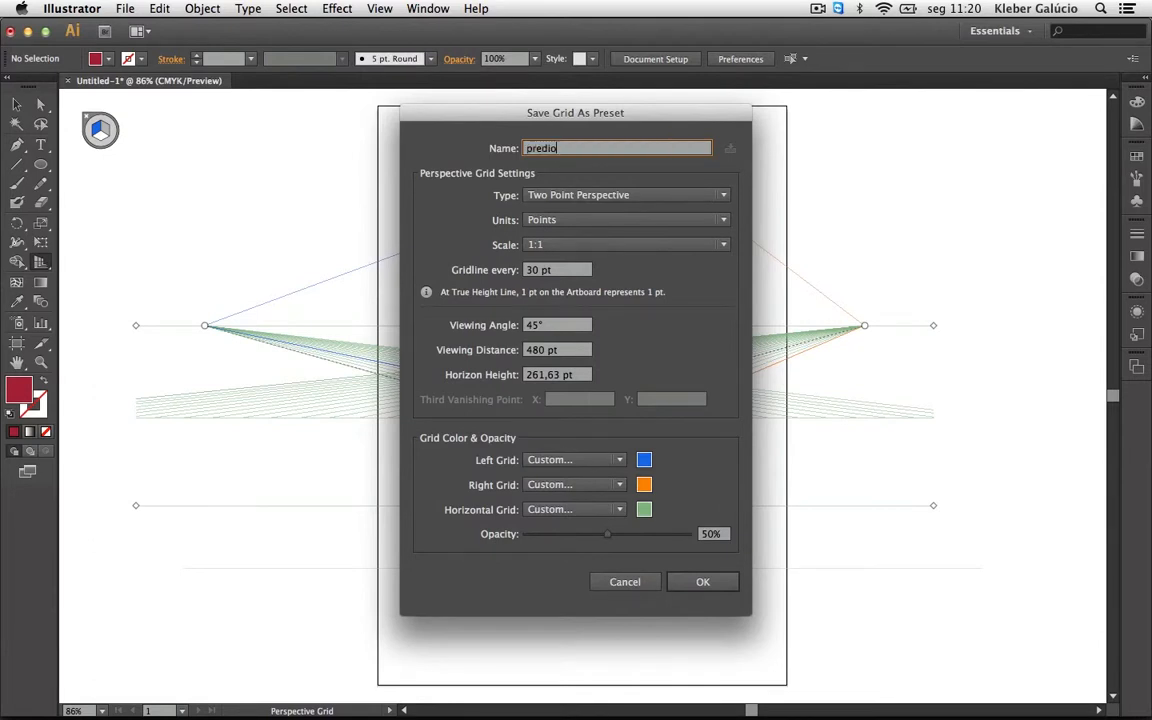
pyautogui.click(697, 588)
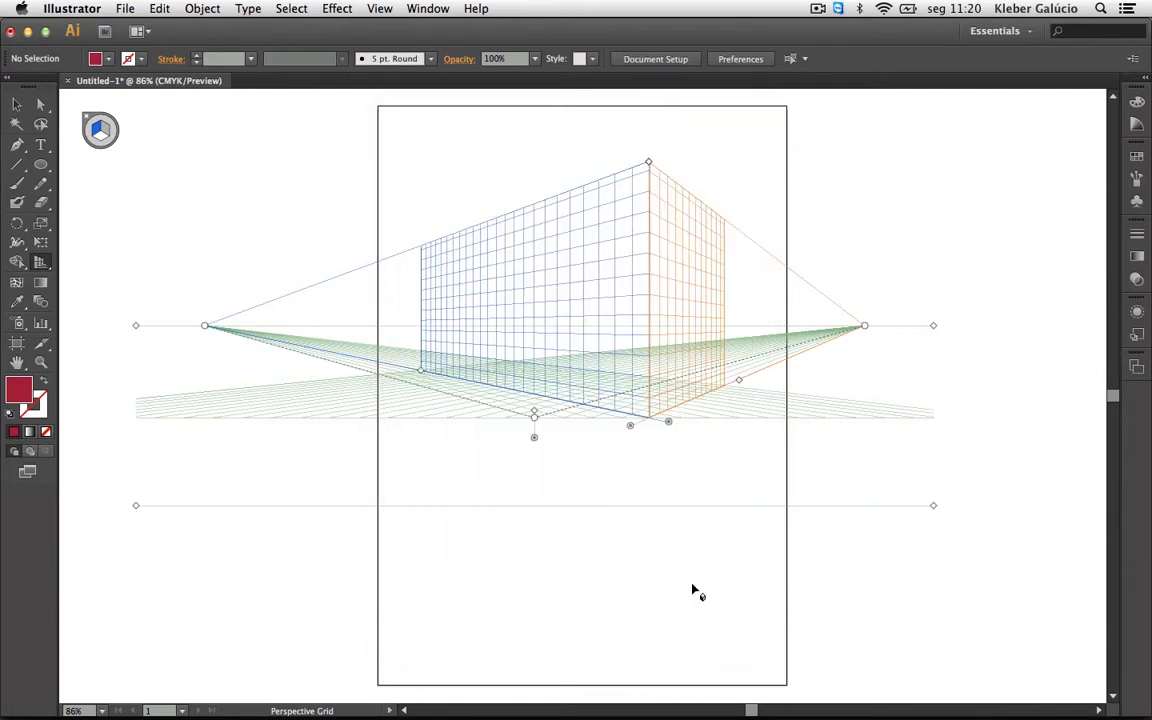
# Step: Reset the perspective grid to the Two Point Perspective preset [2P-Normal View]
pyautogui.click(379, 10)
pyautogui.moveTo(476, 492)
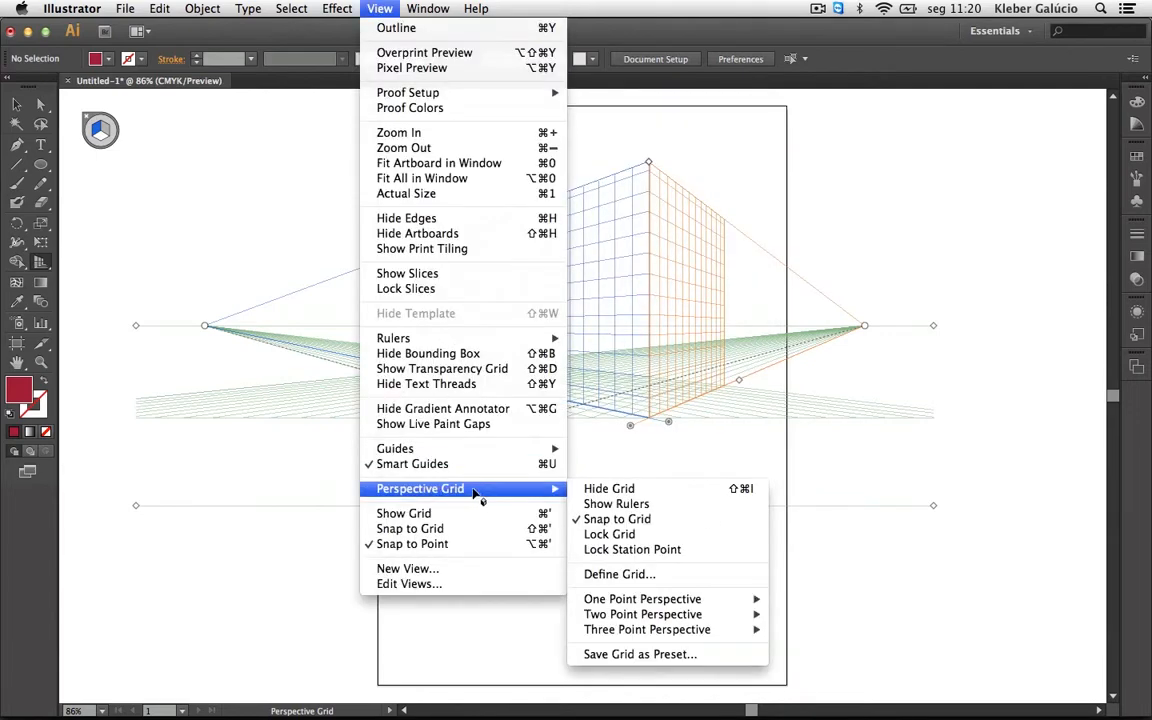
pyautogui.moveTo(600, 617)
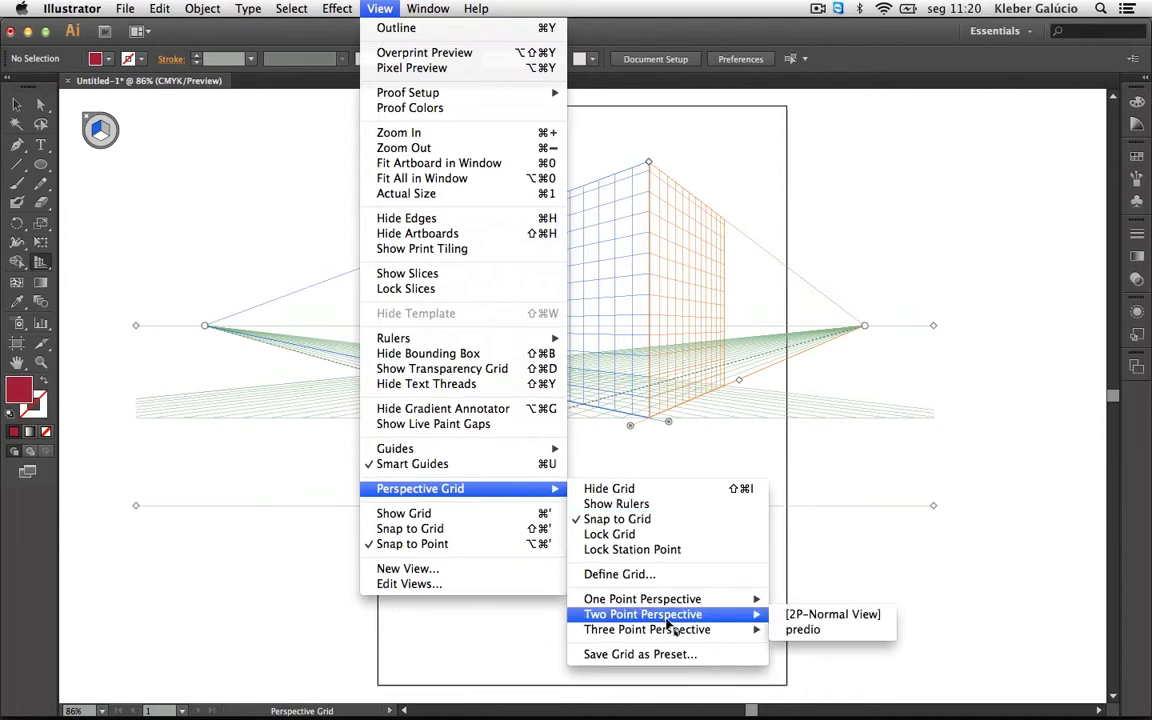
pyautogui.click(850, 615)
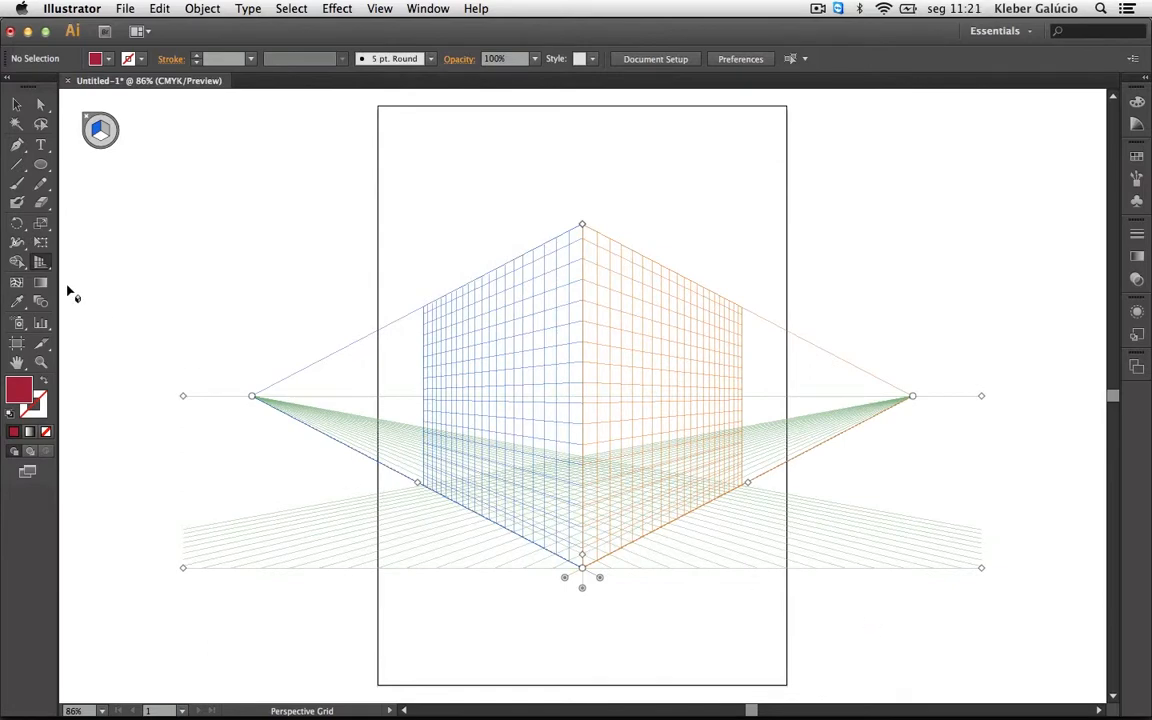
# Step: Draw a red five-pointed star in perspective on the left grid plane with the Star tool
pyautogui.click(42, 166)
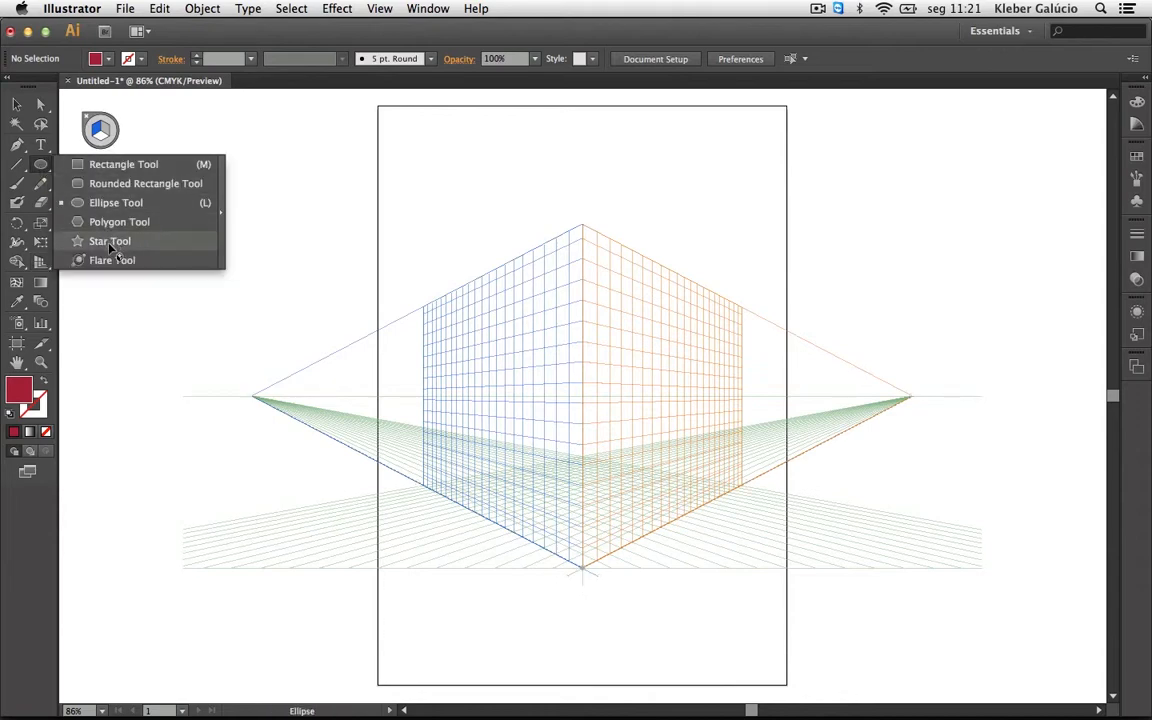
pyautogui.click(105, 241)
pyautogui.moveTo(484, 324); pyautogui.dragTo(510, 398)
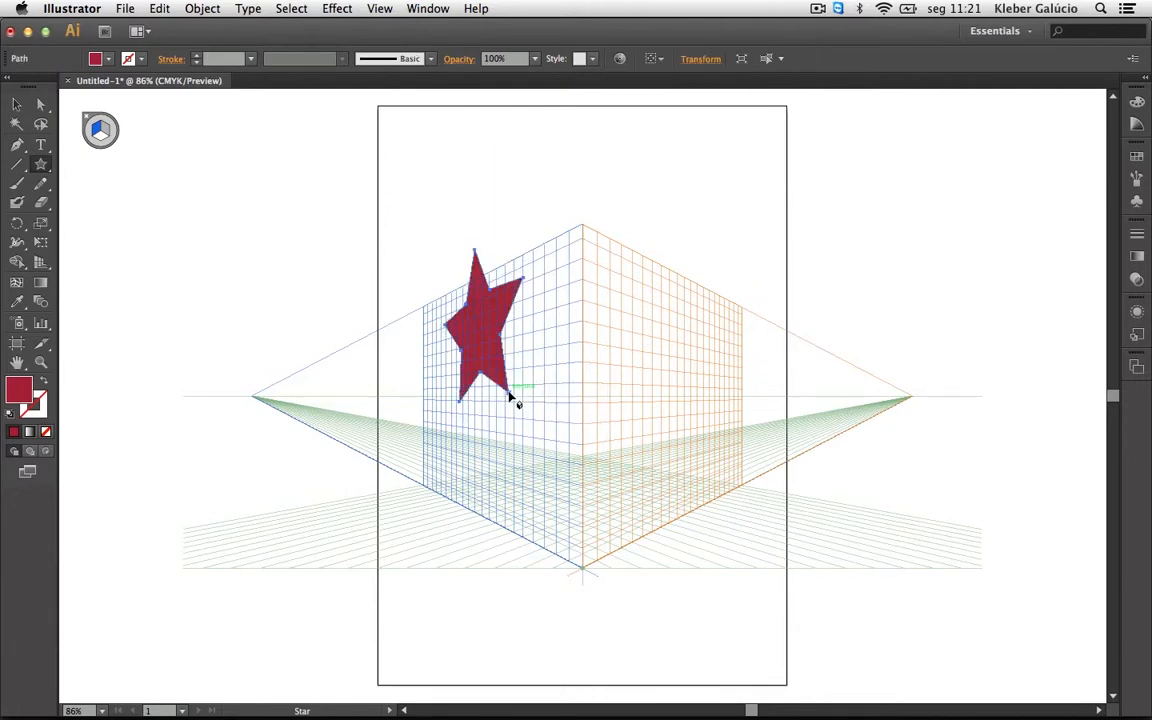
# Step: With the Perspective Selection tool, move the star past the central corner and back to the middle of the left plane
pyautogui.click(41, 262)
pyautogui.moveTo(48, 268); pyautogui.dragTo(130, 290)
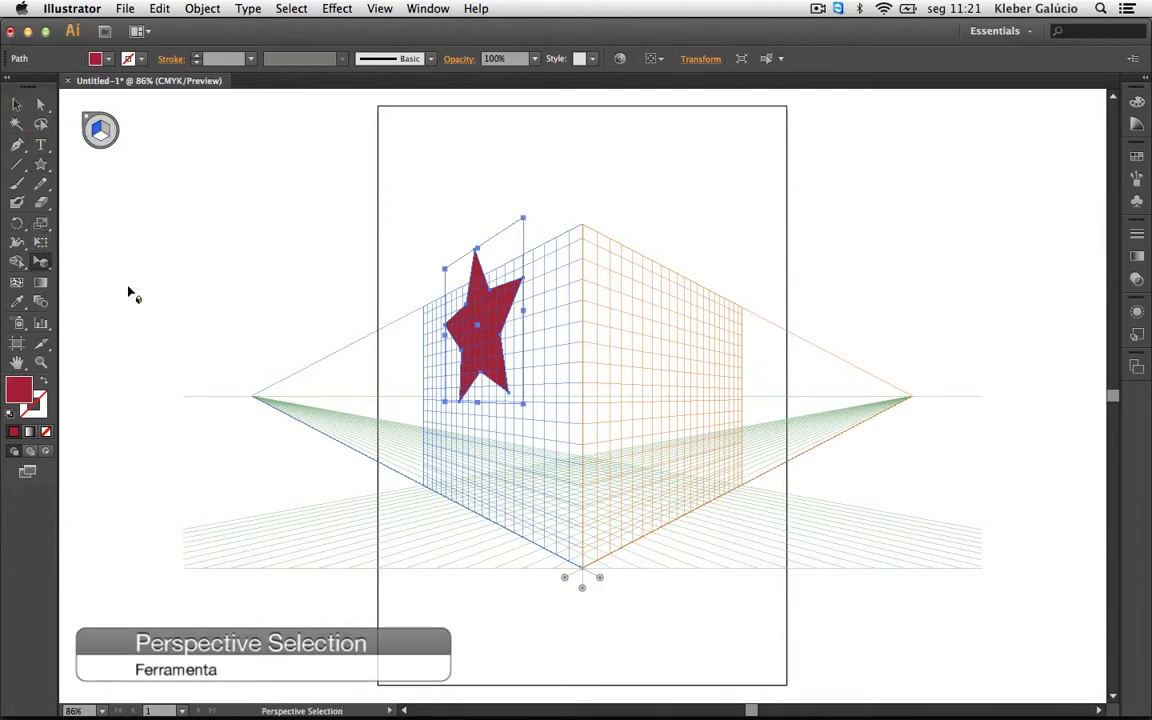
pyautogui.moveTo(491, 357); pyautogui.dragTo(586, 427)
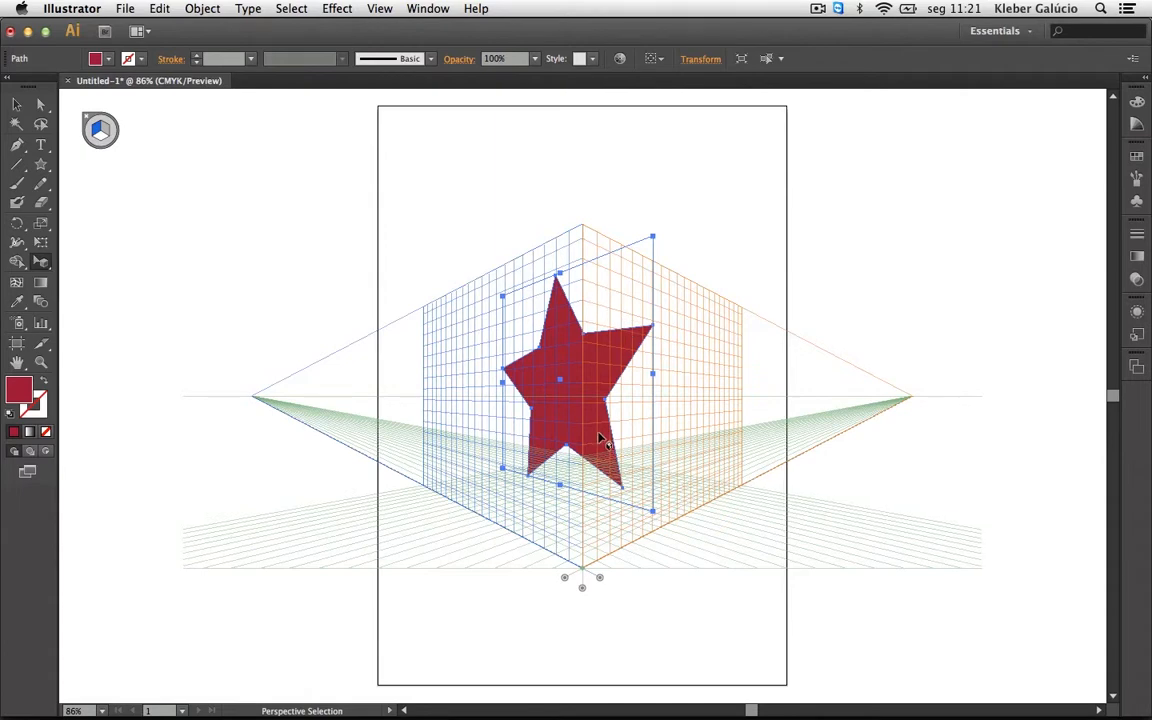
pyautogui.moveTo(589, 406); pyautogui.dragTo(500, 390)
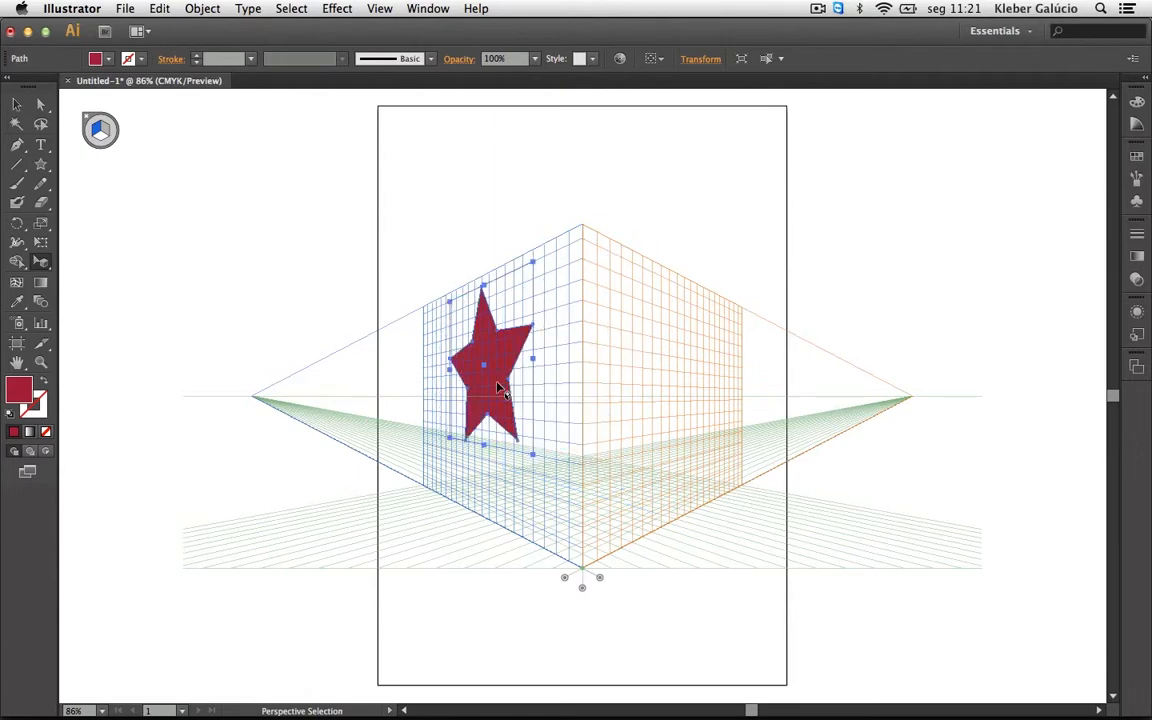
# Step: Make the right grid plane active and draw a second star on it near its outer edge
pyautogui.click(106, 134)
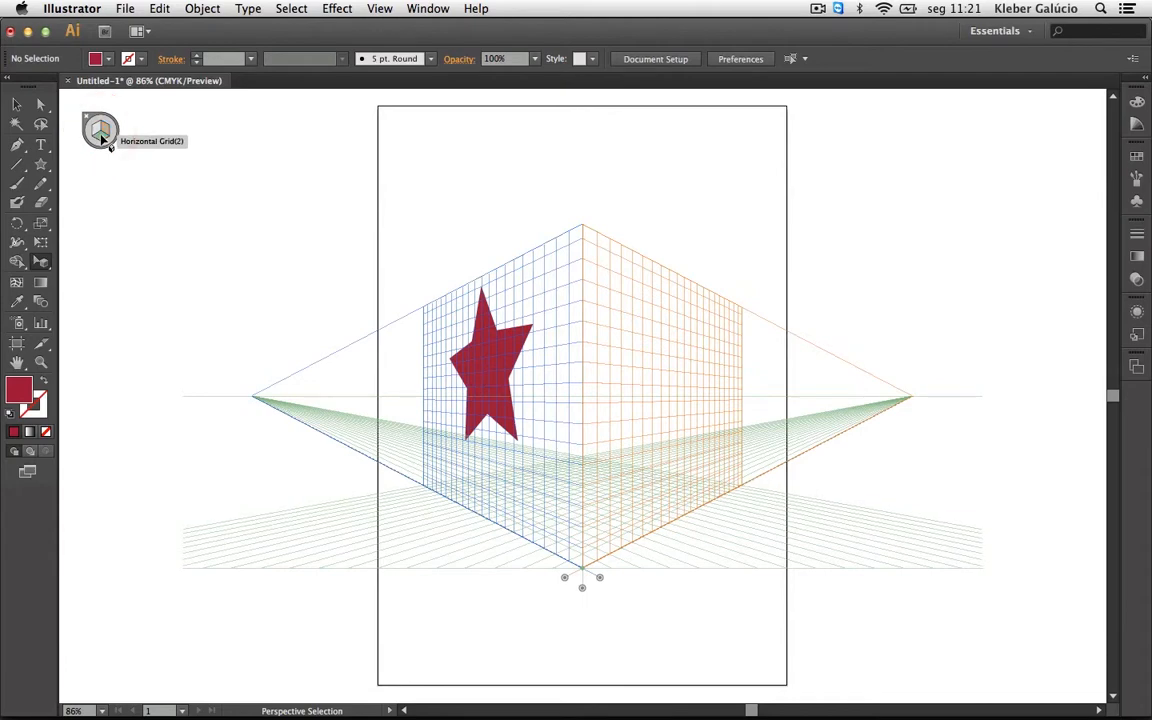
pyautogui.click(93, 127)
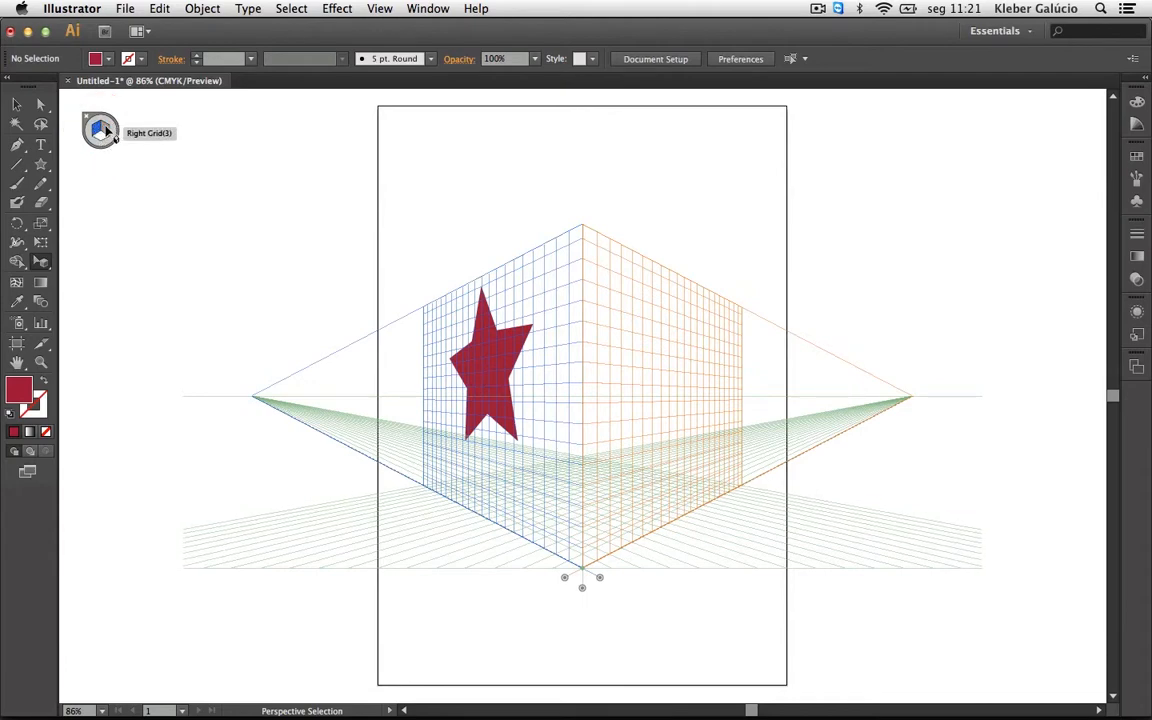
pyautogui.click(104, 129)
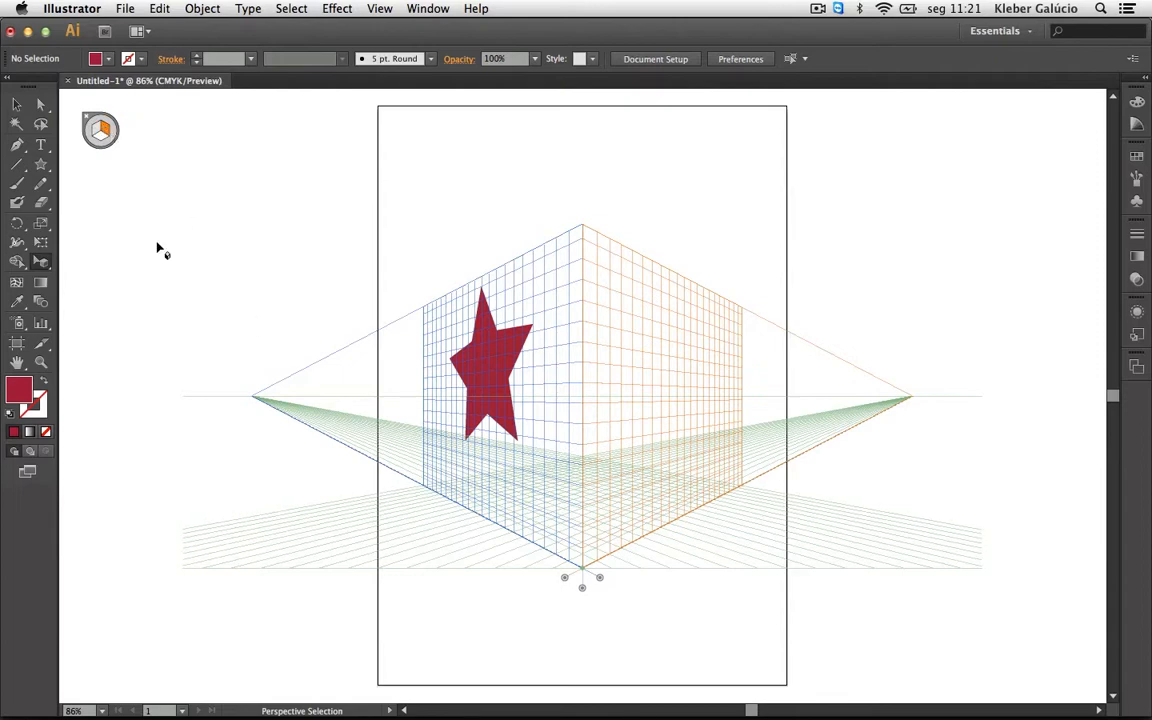
pyautogui.click(41, 164)
pyautogui.moveTo(697, 407); pyautogui.dragTo(672, 356)
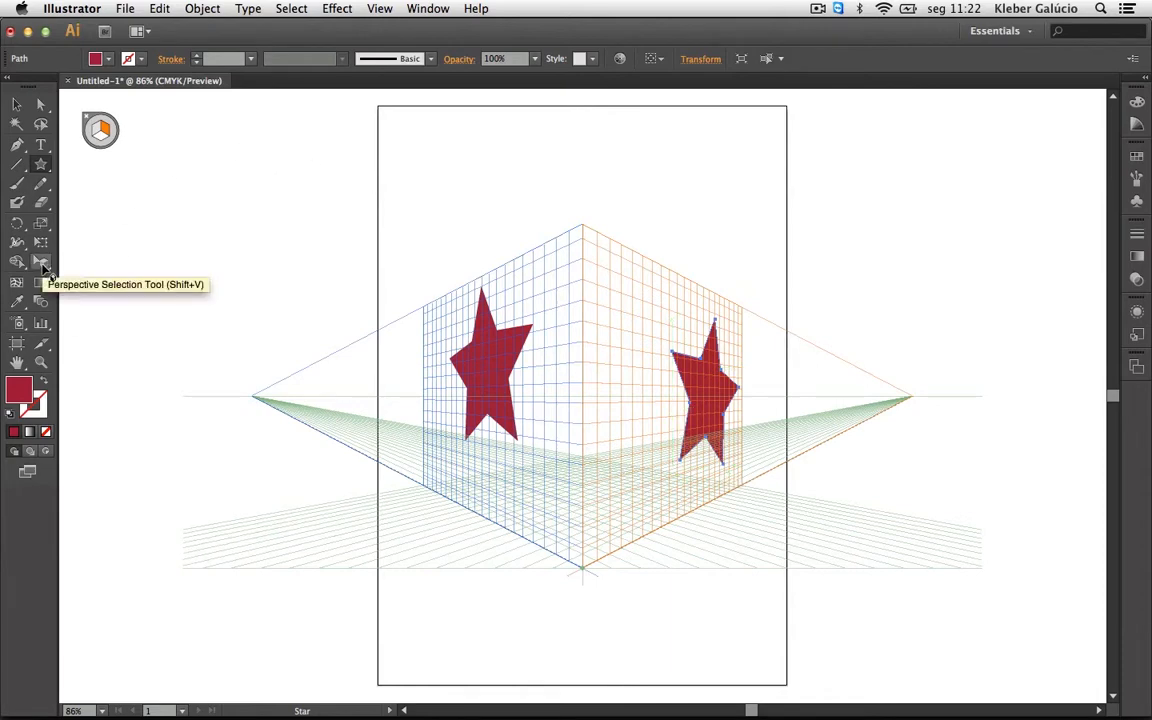
# Step: Move the second star in perspective toward the right vanishing point, just beyond the right grid's outer edge
pyautogui.click(42, 264)
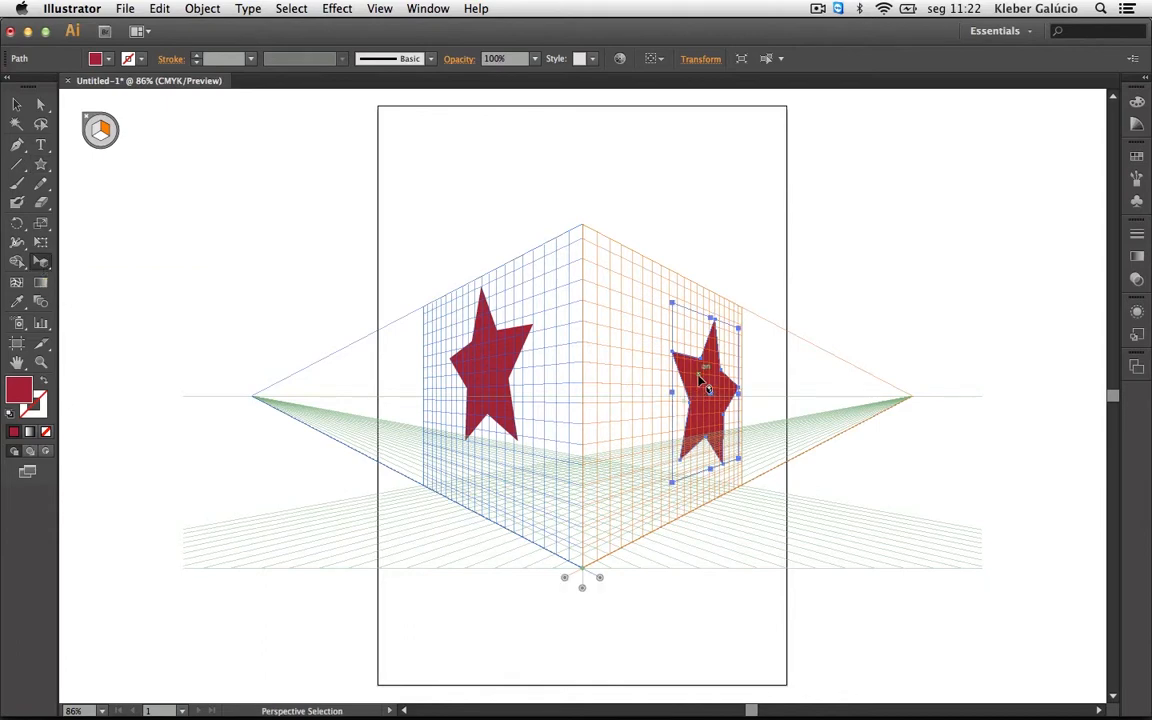
pyautogui.moveTo(703, 385); pyautogui.dragTo(761, 403)
pyautogui.click(508, 437)
pyautogui.press('super+shift+a')
pyautogui.press('2')
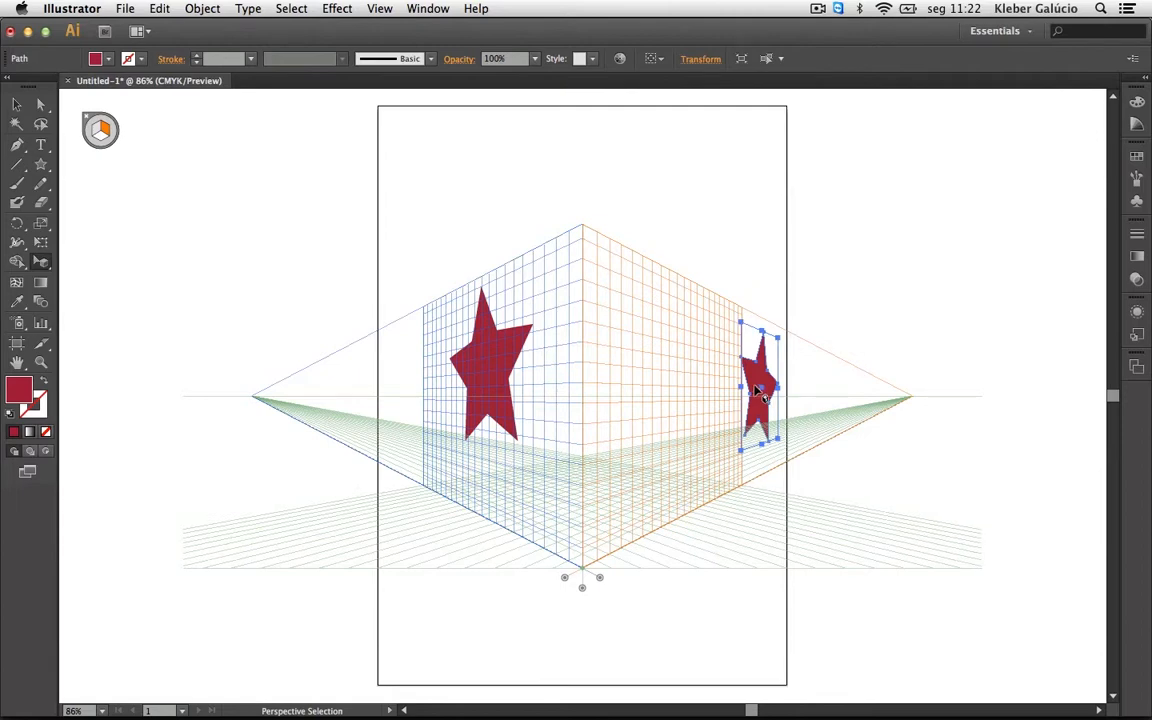
# Step: Duplicate the second star three times along the right plane's perspective, placing each copy farther left
pyautogui.moveTo(757, 393); pyautogui.dragTo(265, 335)
pyautogui.press('alt')
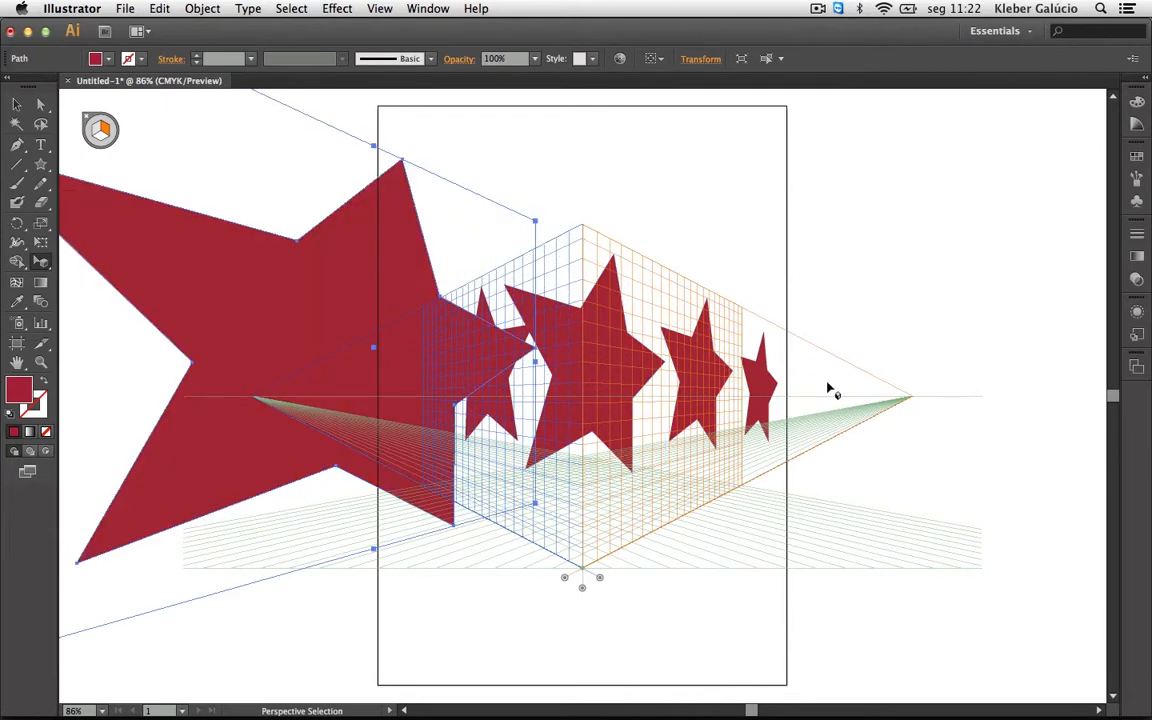
# Step: Delete the two largest star copies, the oversized one at far left and the one crossing the central corner
pyautogui.press('Delete')
pyautogui.click(564, 361)
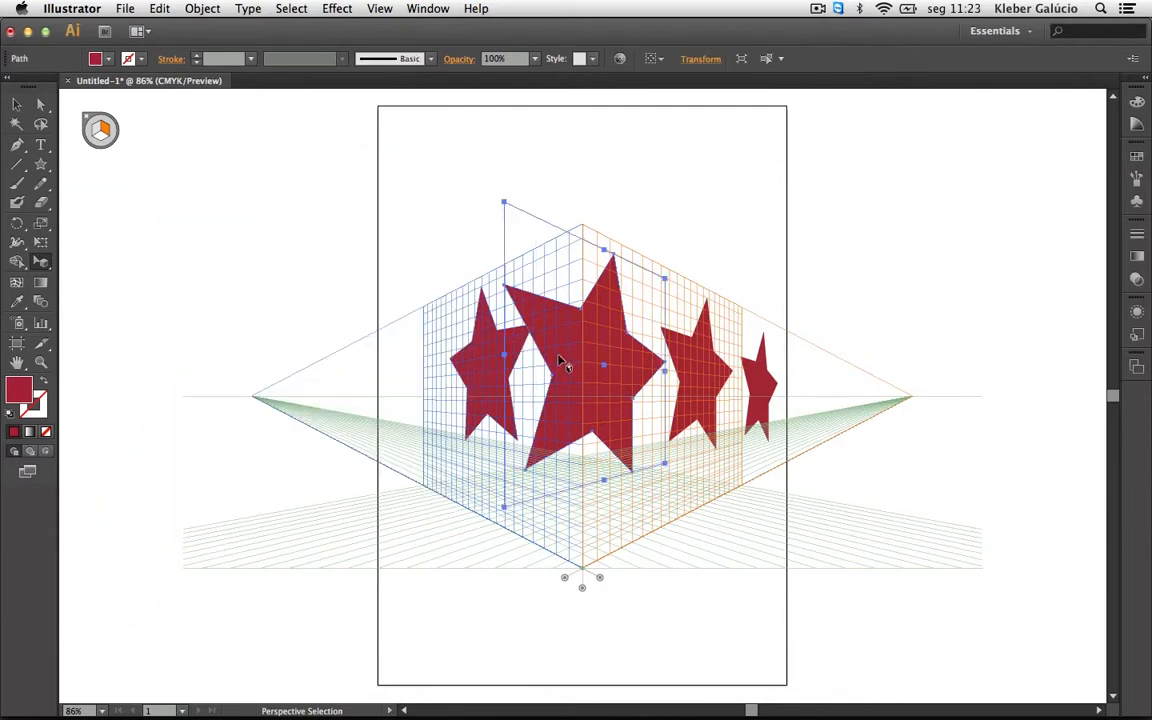
pyautogui.press('Delete')
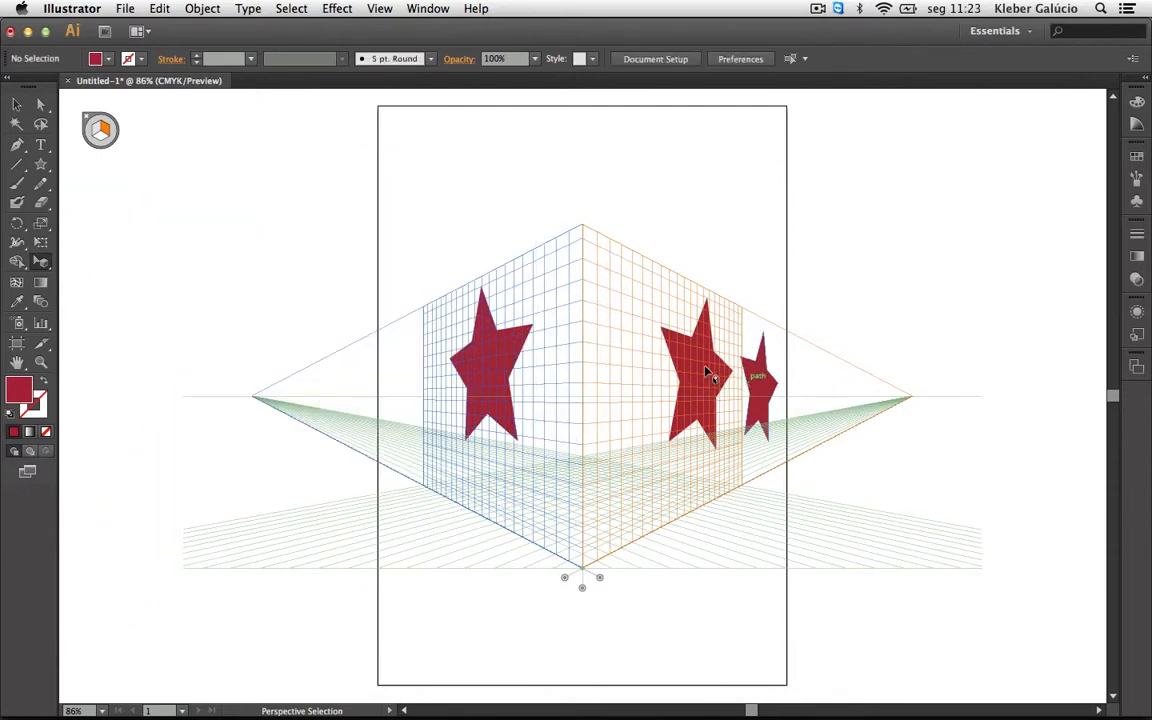
# Step: Delete the three remaining stars, two on the right plane and one on the left plane
pyautogui.click(707, 368)
pyautogui.press('Delete')
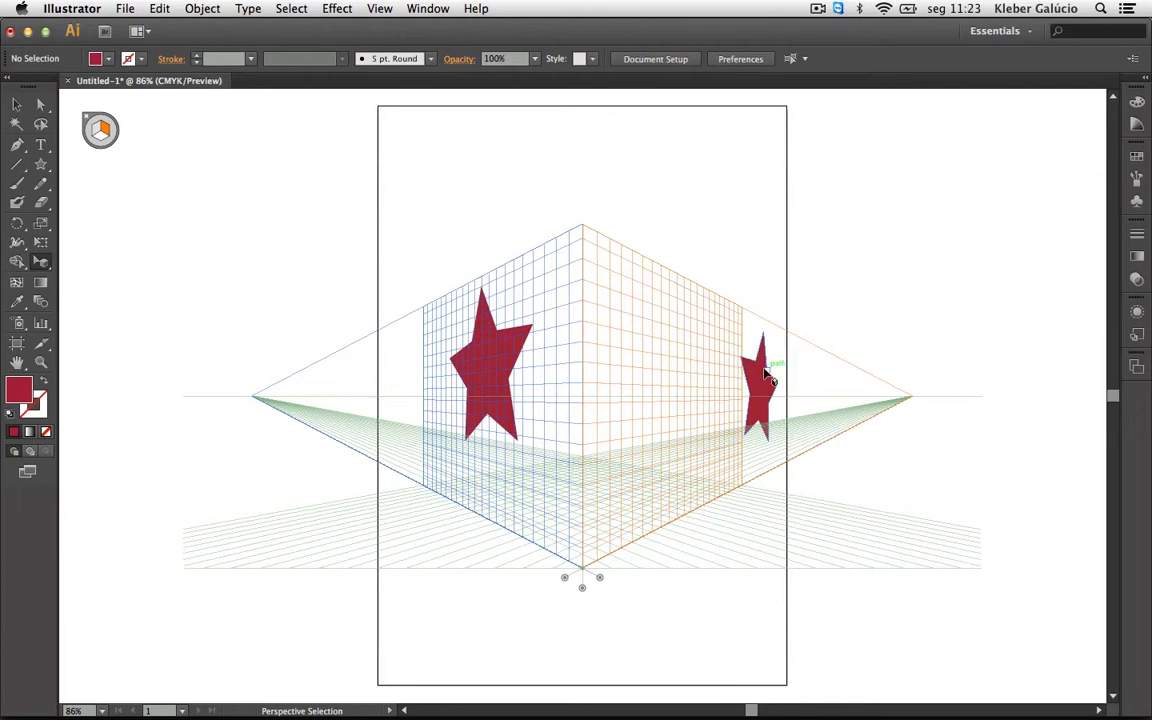
pyautogui.click(759, 384)
pyautogui.press('Delete')
pyautogui.click(499, 368)
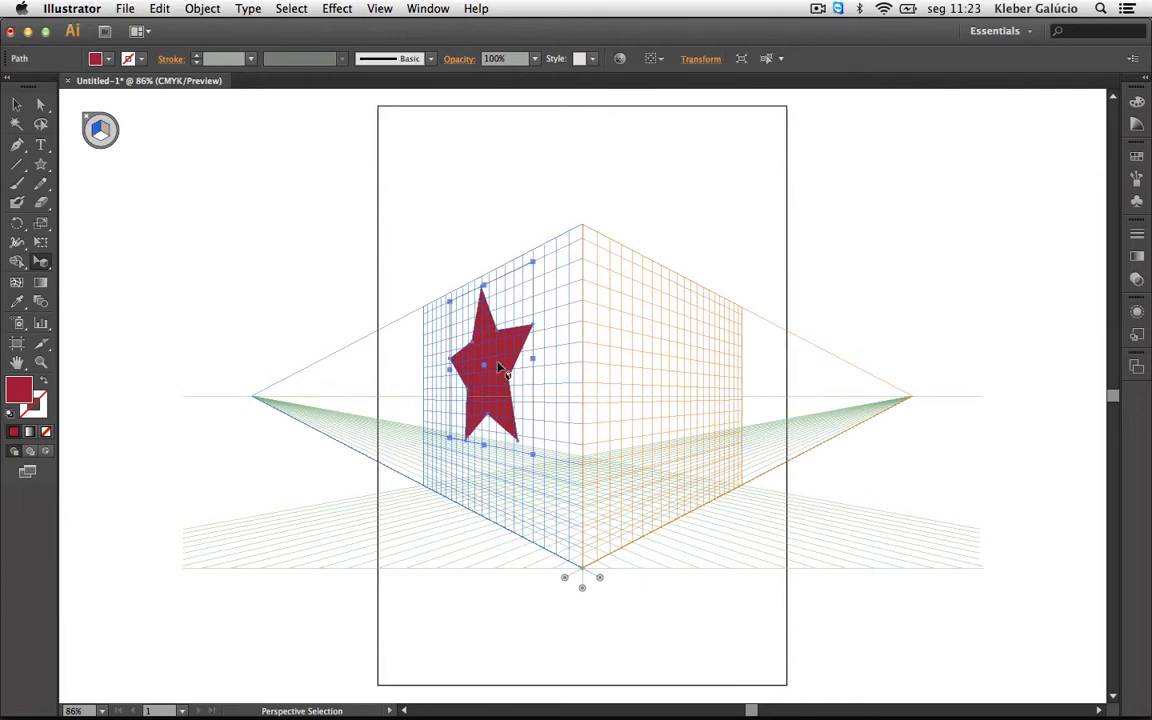
pyautogui.press('Delete')
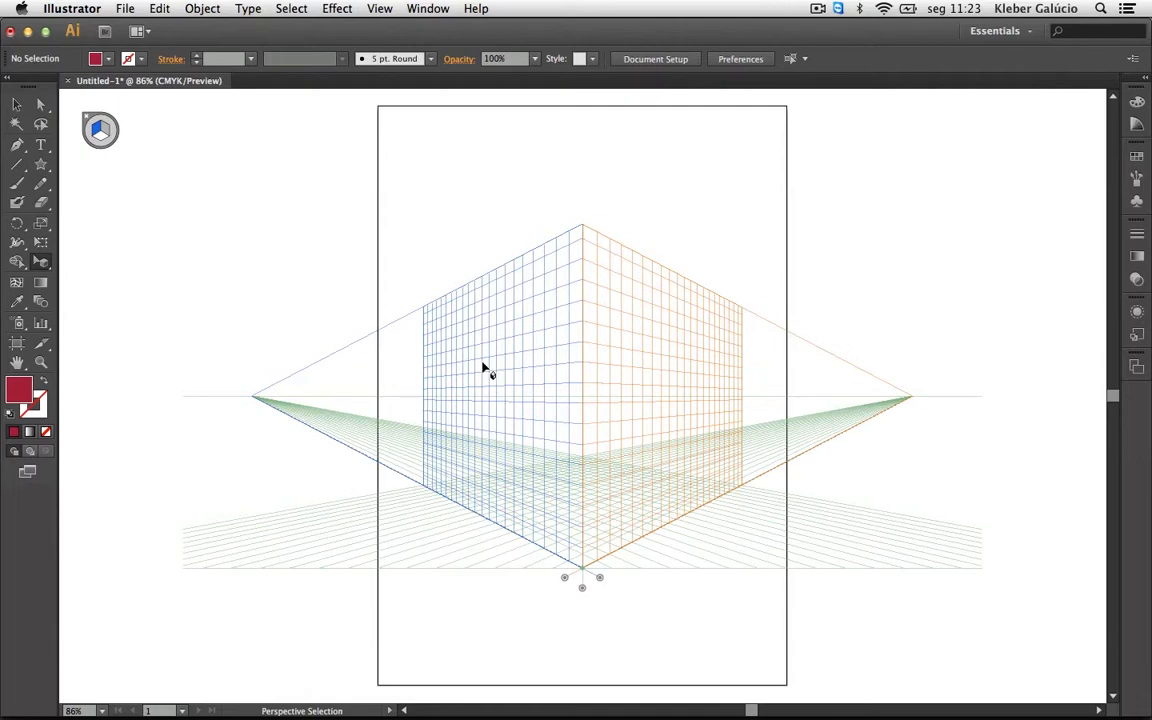
# Step: Draw a tall rectangle on the left grid plane, from near its upper edge down to the bottom of the central corner
pyautogui.click(44, 166)
pyautogui.moveTo(48, 168); pyautogui.dragTo(101, 170)
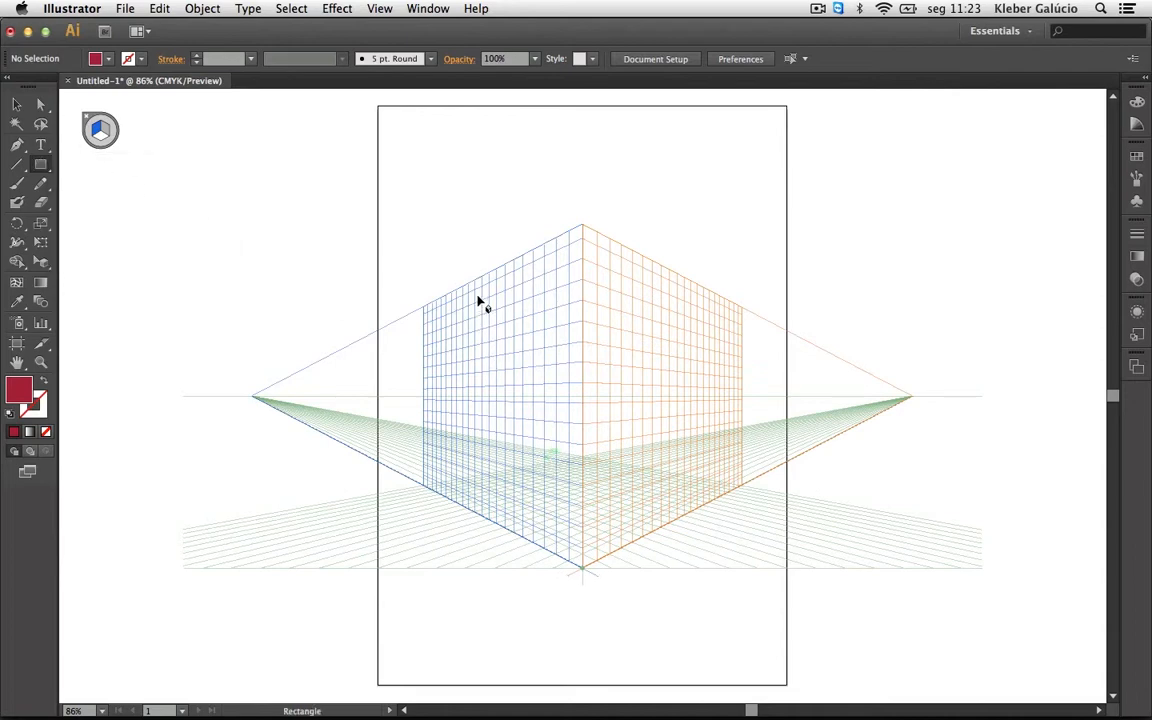
pyautogui.moveTo(477, 291); pyautogui.dragTo(581, 570)
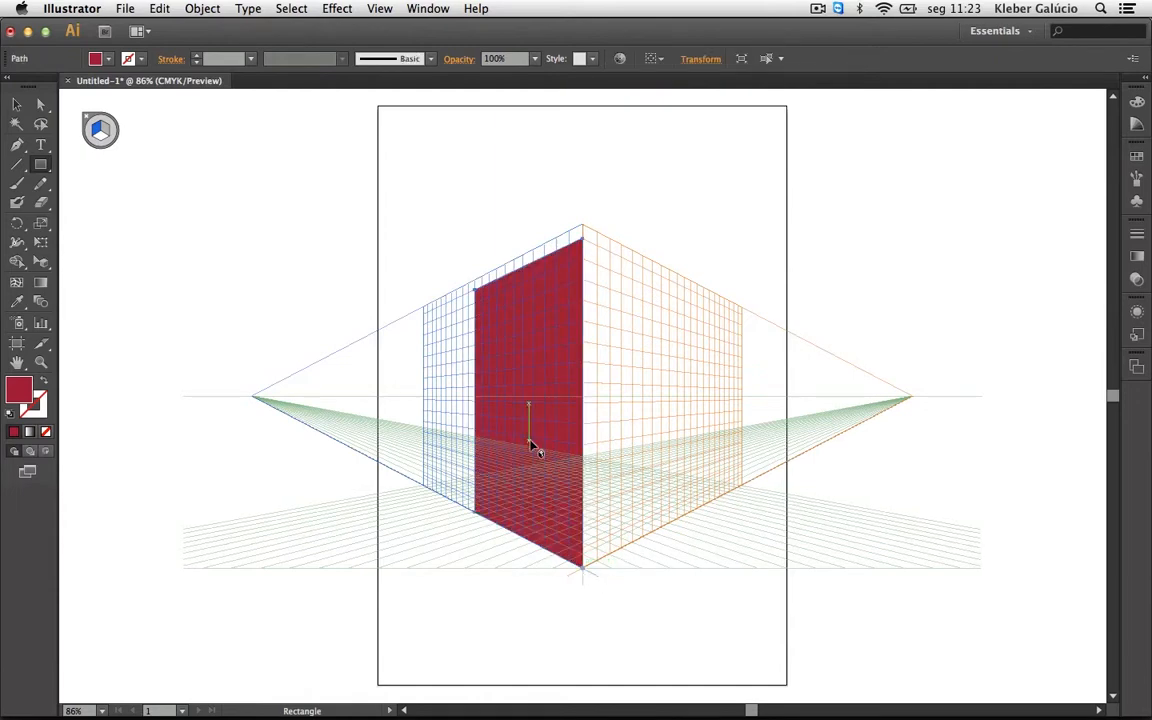
# Step: Duplicate the rectangle in perspective onto the right grid plane, with its inner edge meeting the central corner
pyautogui.click(41, 262)
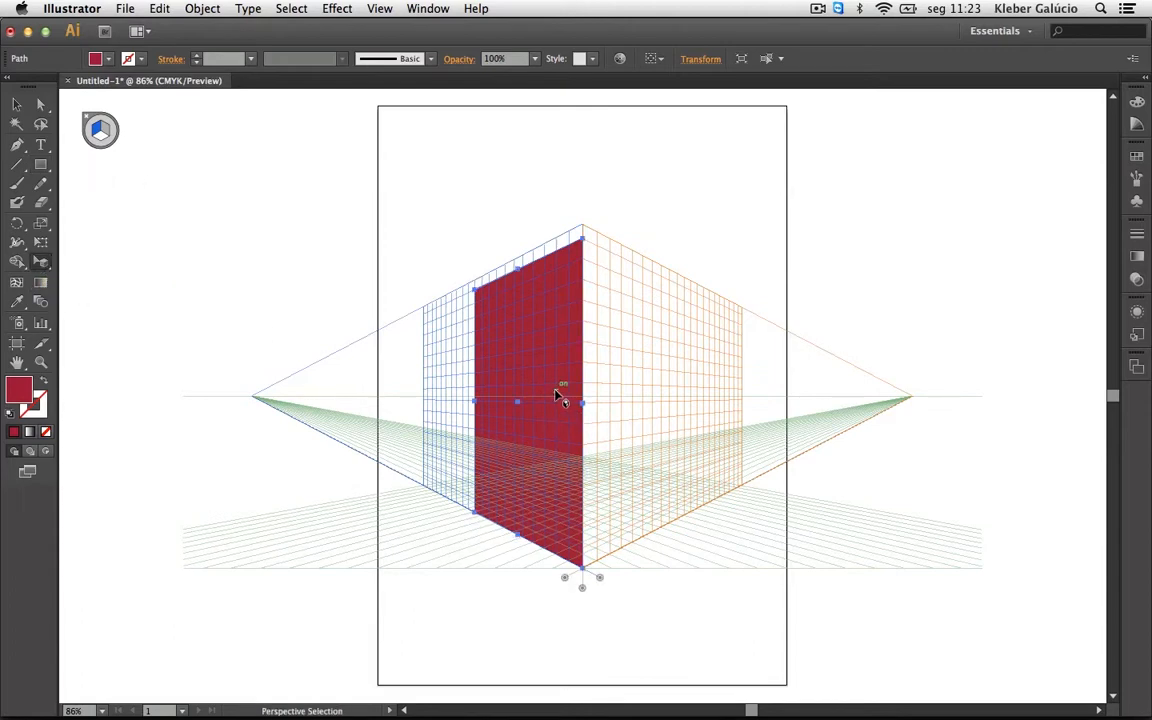
pyautogui.moveTo(560, 391); pyautogui.dragTo(672, 397)
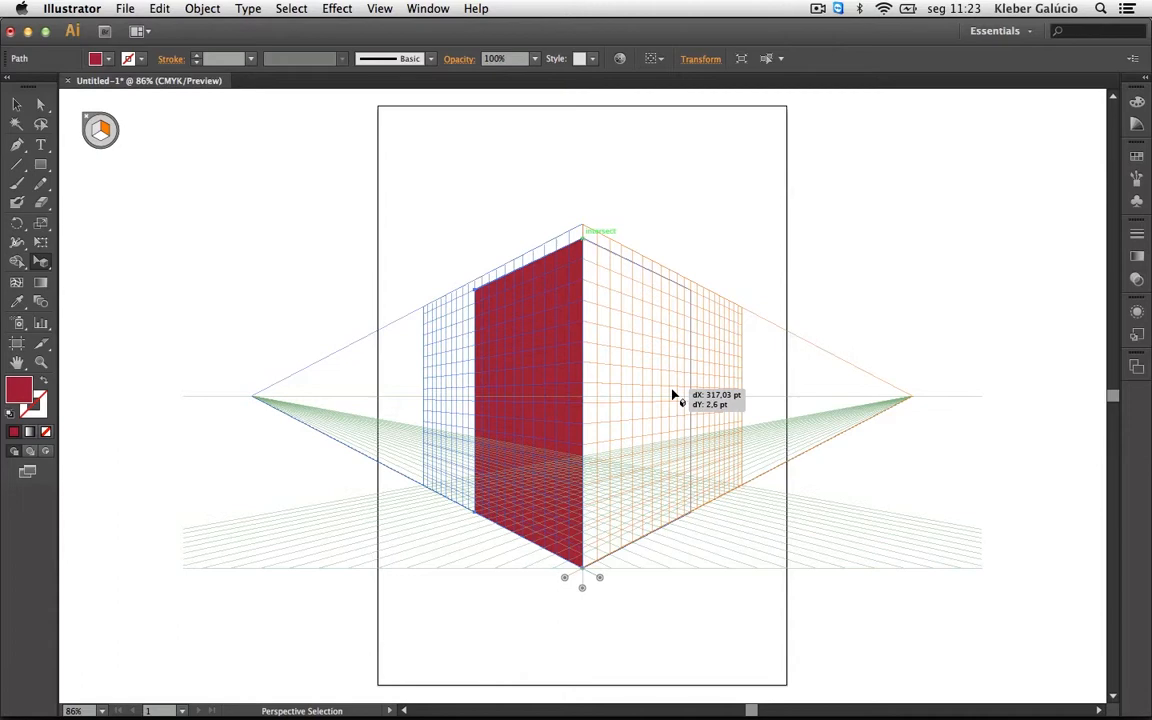
pyautogui.moveTo(672, 397); pyautogui.dragTo(672, 397)
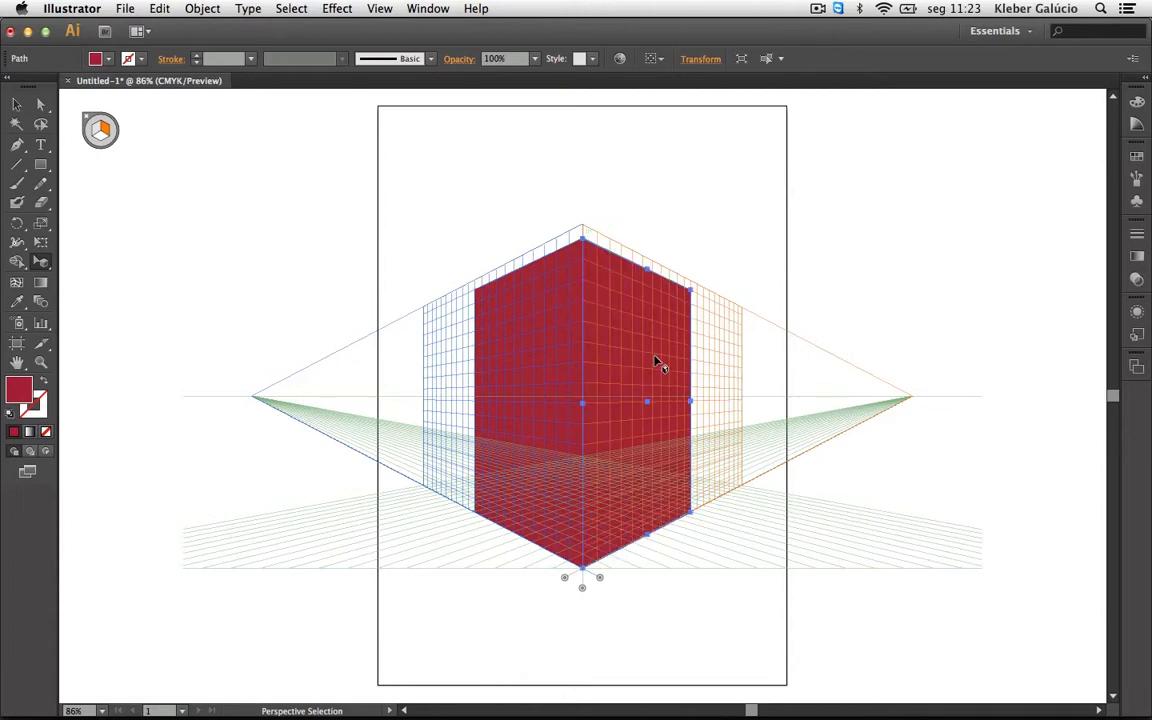
# Step: Fill the right face with a linear gradient from bright red to dark red
pyautogui.click(1139, 262)
pyautogui.click(1015, 338)
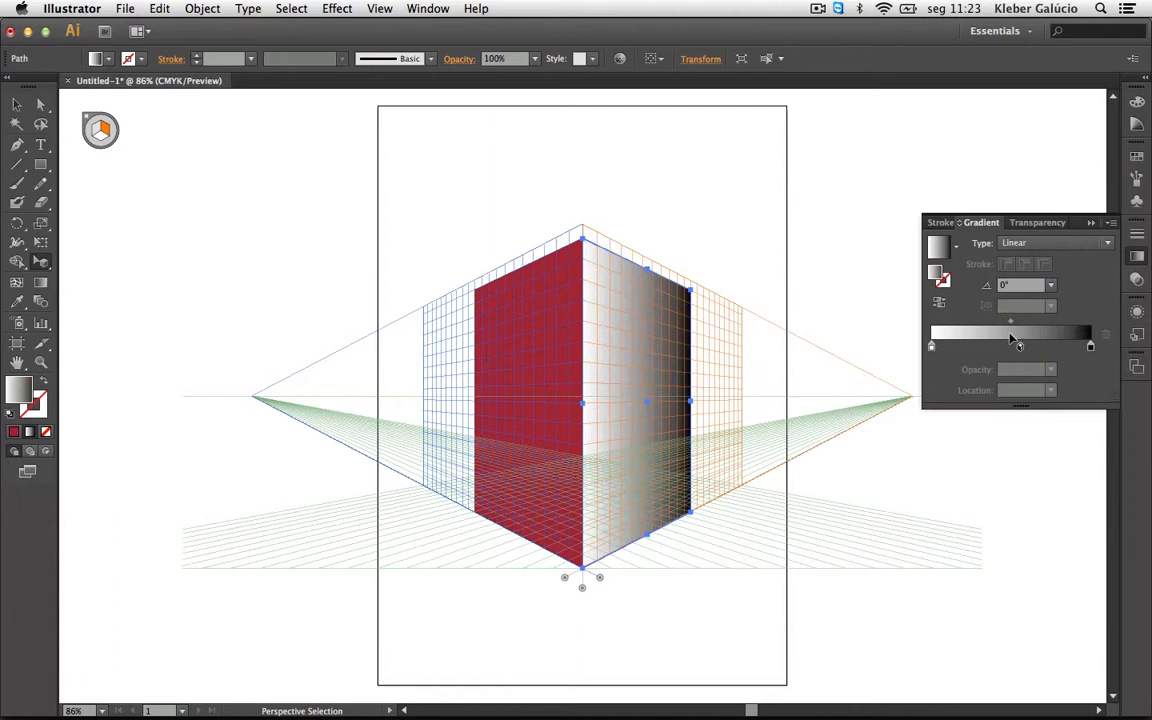
pyautogui.doubleClick(1091, 348)
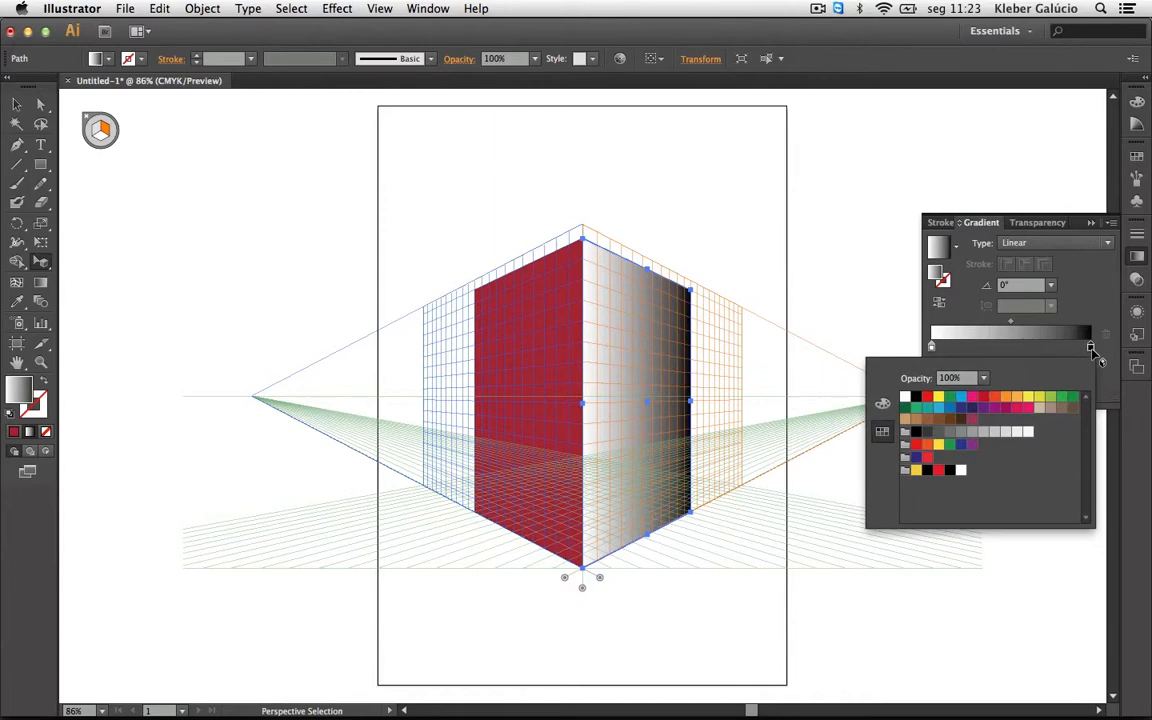
pyautogui.click(983, 397)
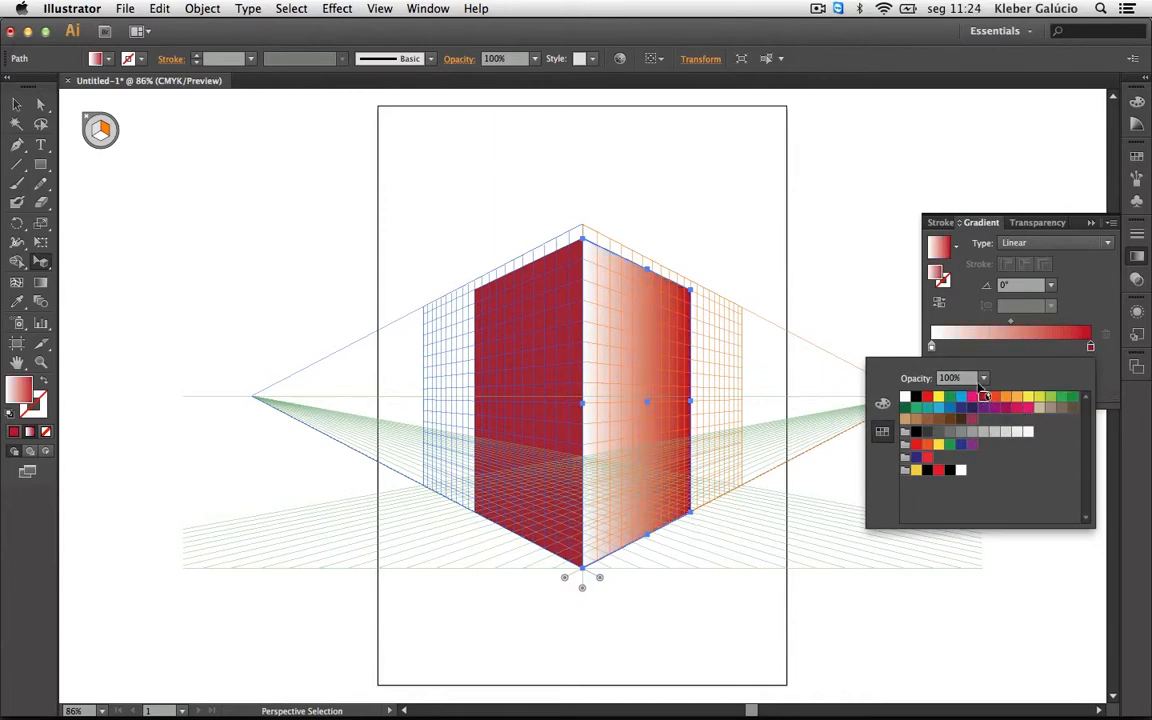
pyautogui.click(929, 400)
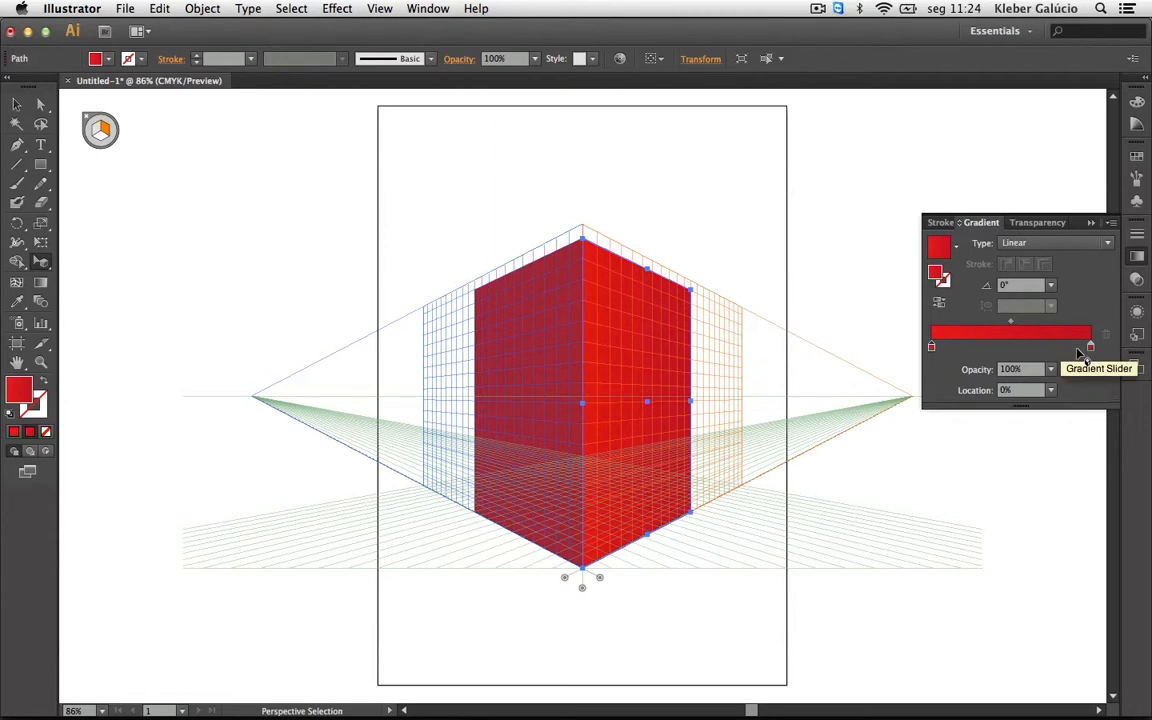
# Step: Apply the same linear red gradient to the left face, with its end stop set to dark red
pyautogui.click(553, 348)
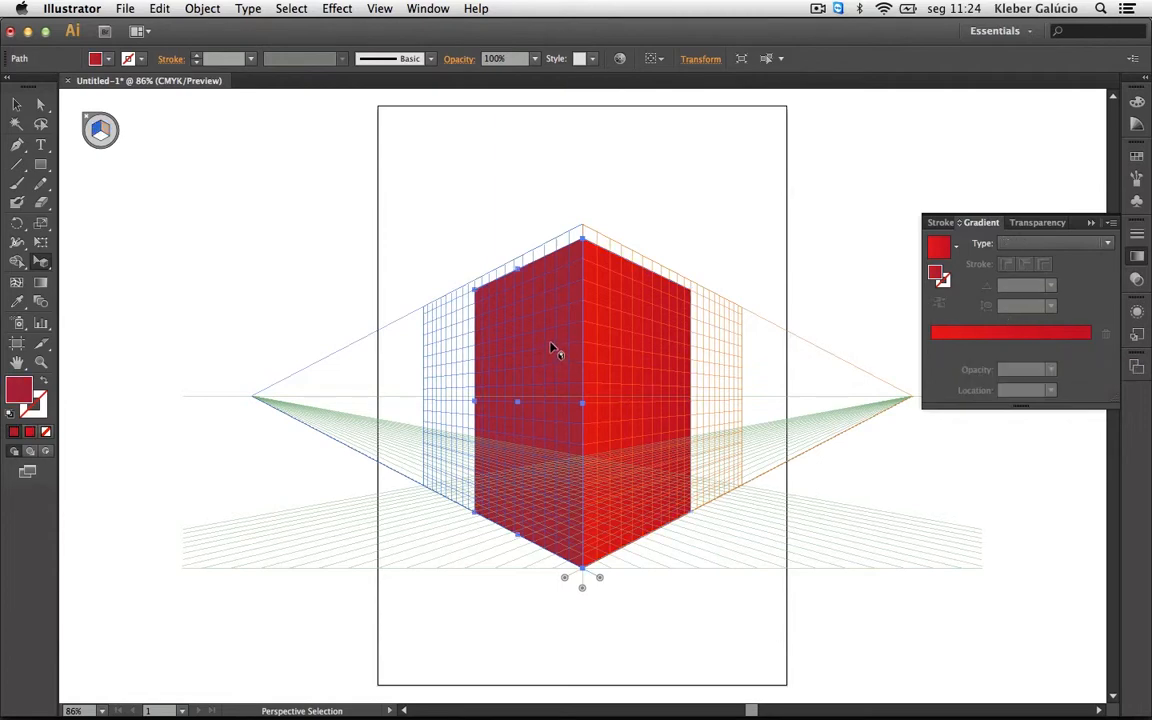
pyautogui.click(1022, 337)
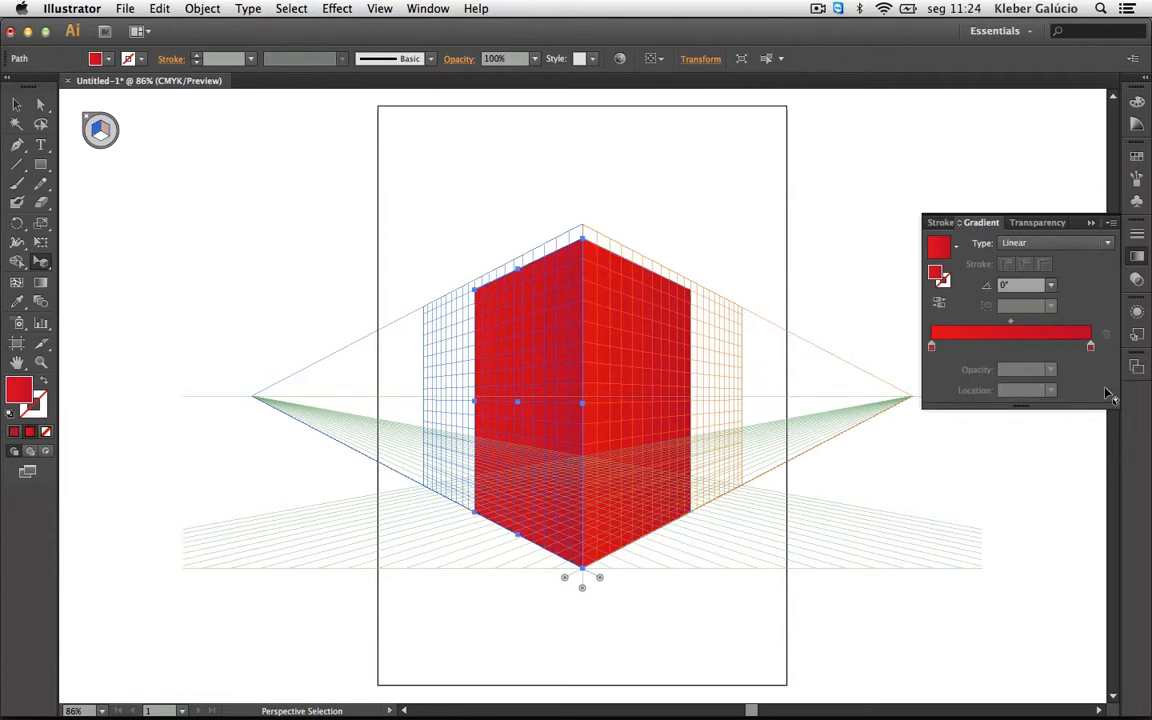
pyautogui.doubleClick(1091, 348)
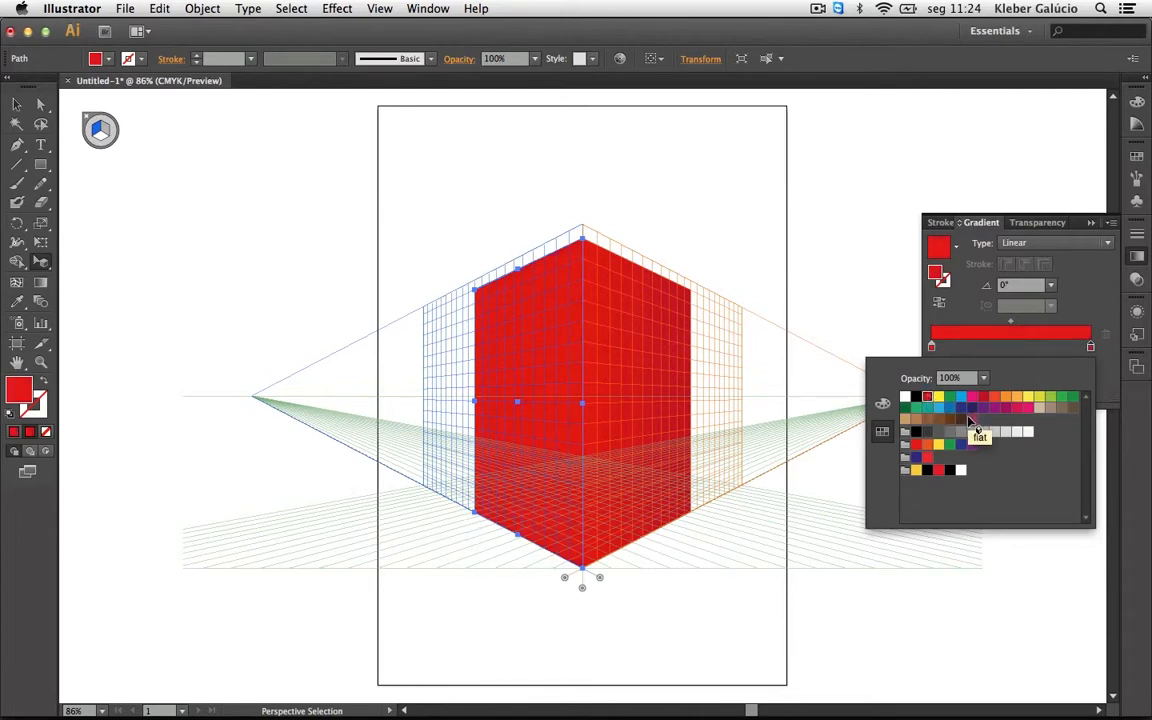
pyautogui.click(1006, 410)
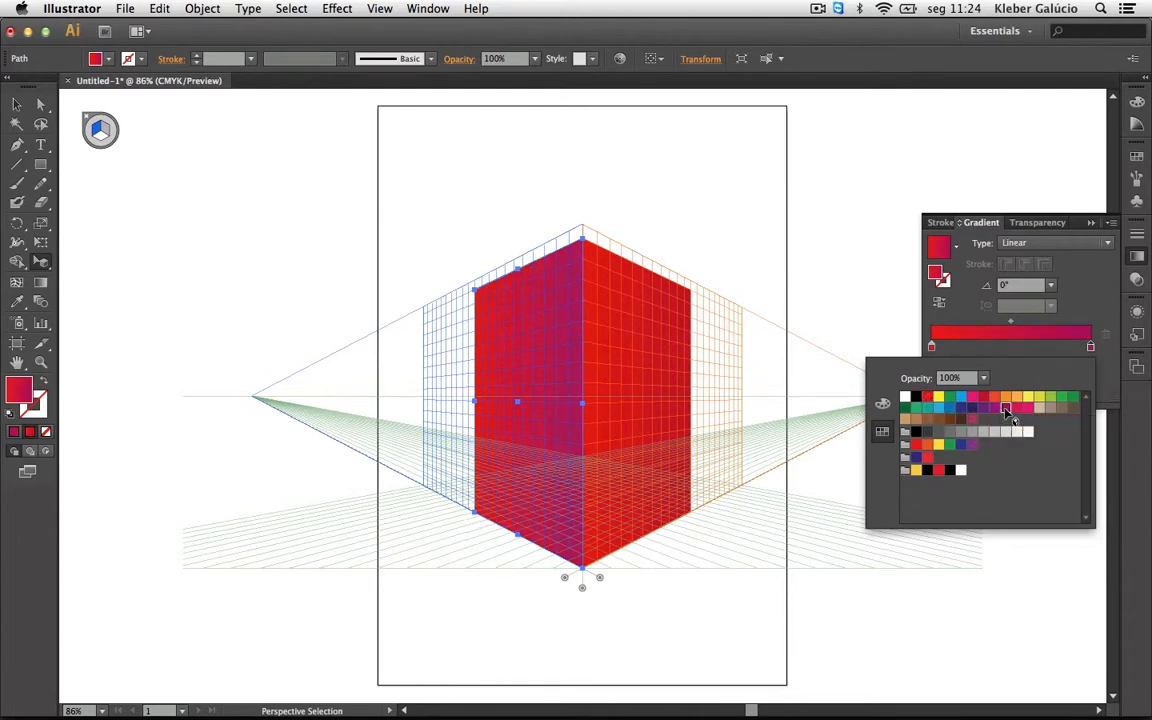
pyautogui.click(984, 398)
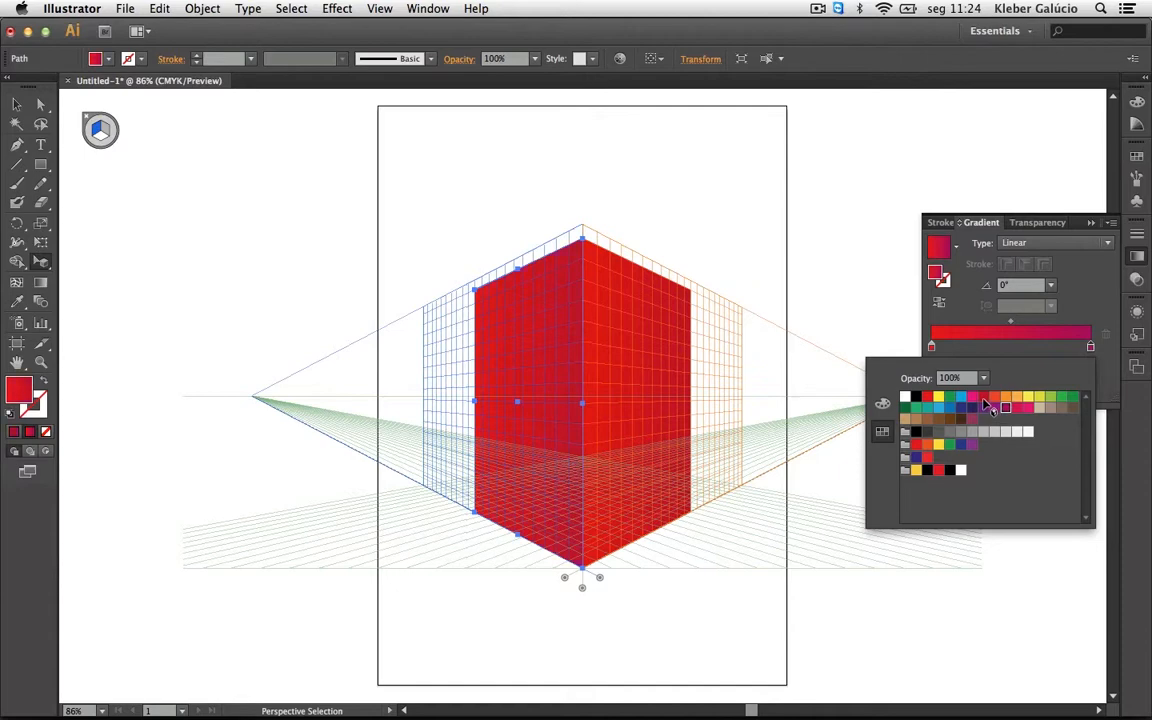
# Step: Deselect the face and hide the perspective grid to check the box, and show the grid again
pyautogui.click(774, 216)
pyautogui.press('super')
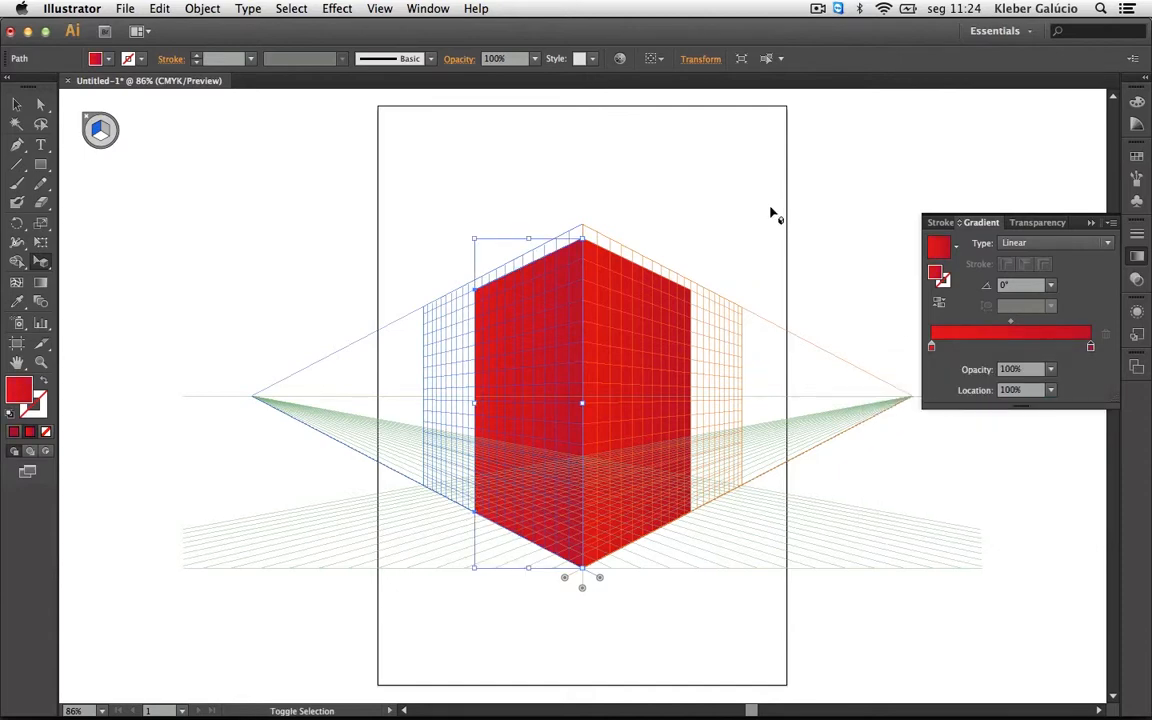
pyautogui.press('super+shift+i')
pyautogui.click(774, 216)
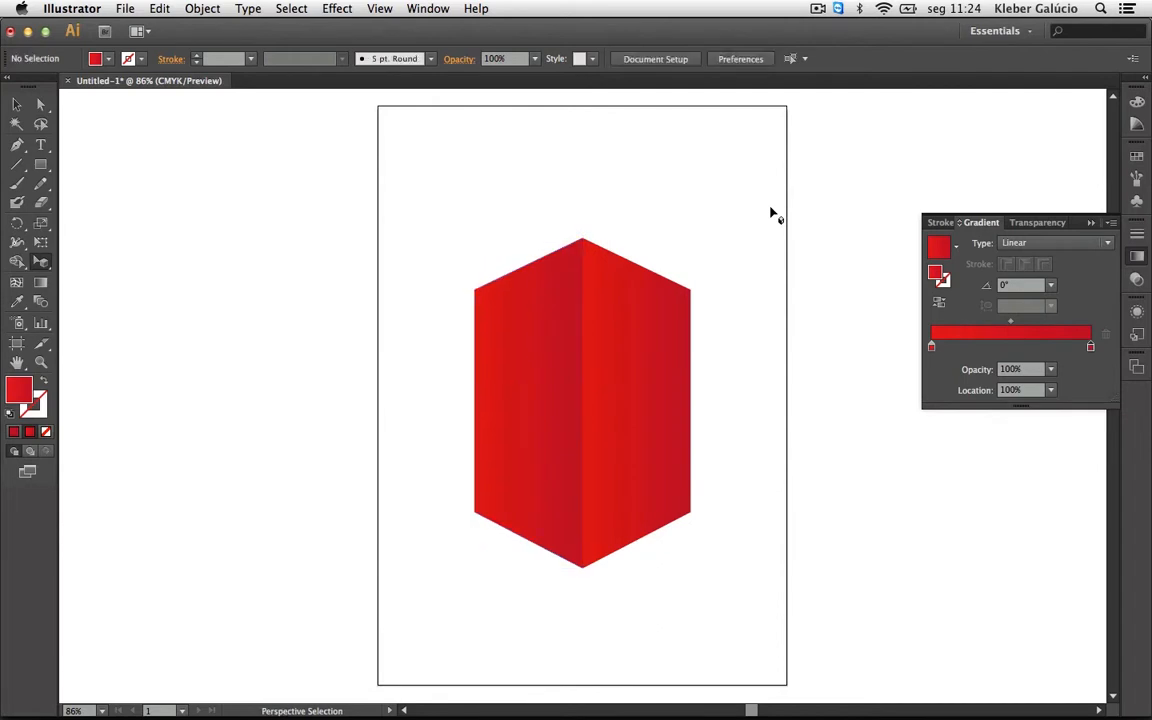
pyautogui.press('super')
pyautogui.press('super+shift+i')
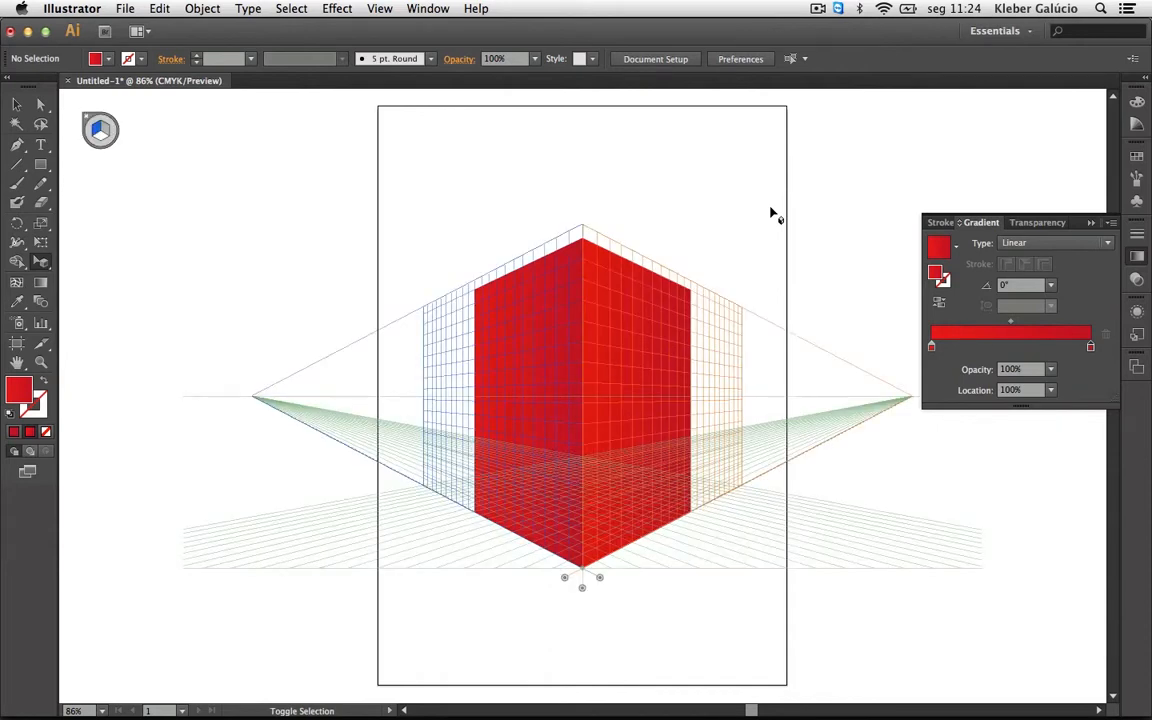
# Step: Draw a small window rectangle at the left face's upper outer corner and fill it with a light grey to near-white linear gradient
pyautogui.click(41, 166)
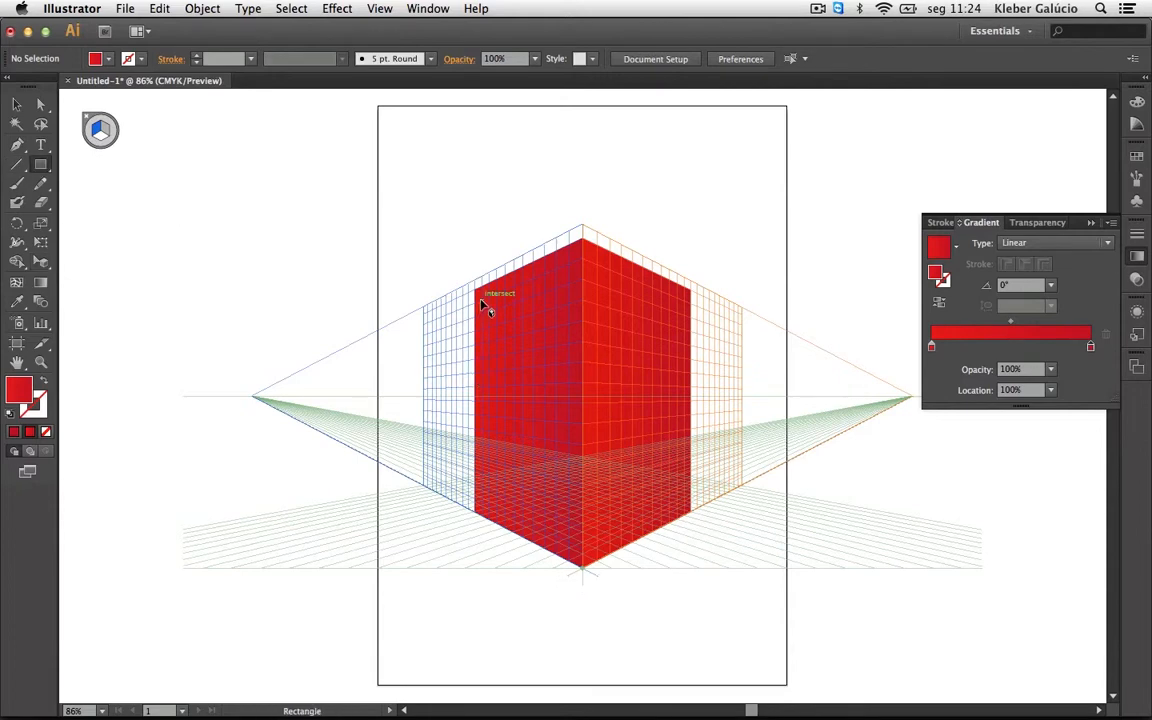
pyautogui.moveTo(480, 298); pyautogui.dragTo(497, 327)
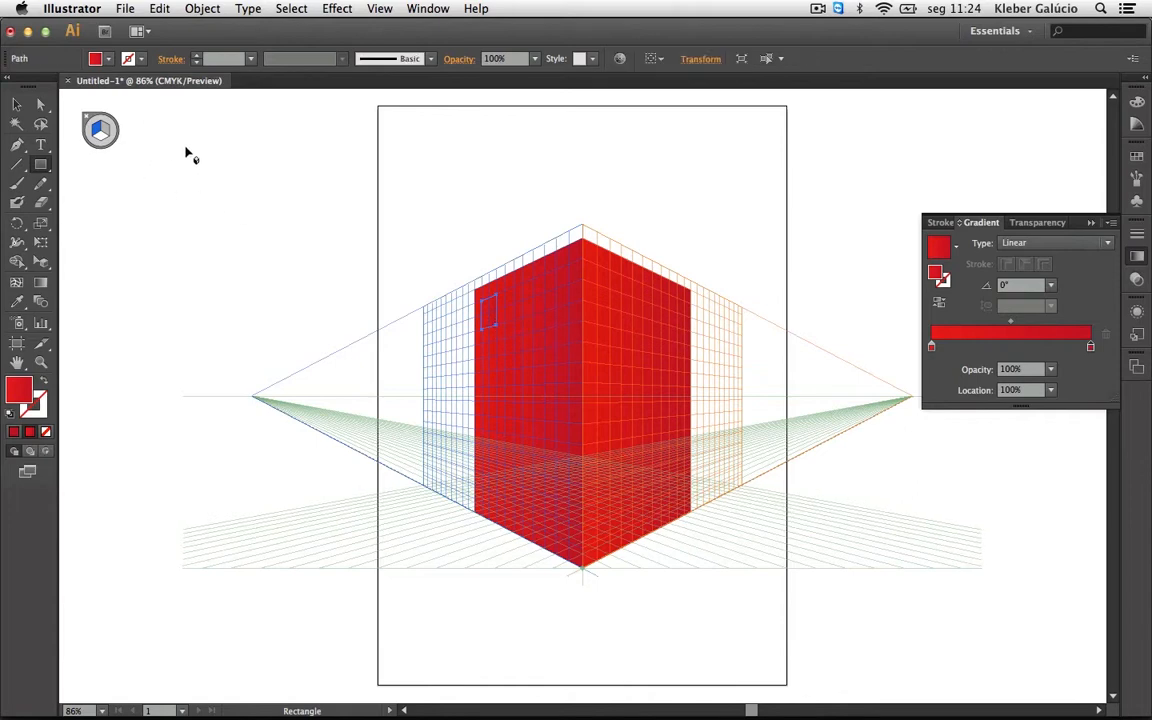
pyautogui.click(932, 347)
pyautogui.doubleClick(932, 347)
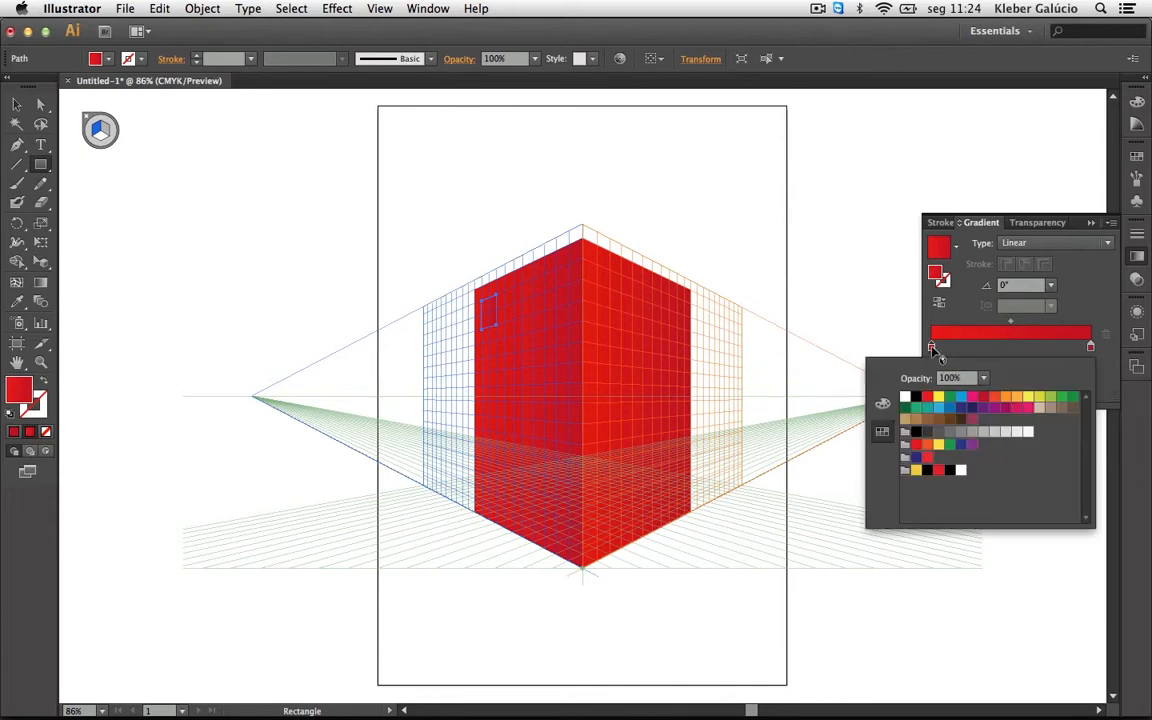
pyautogui.click(1006, 433)
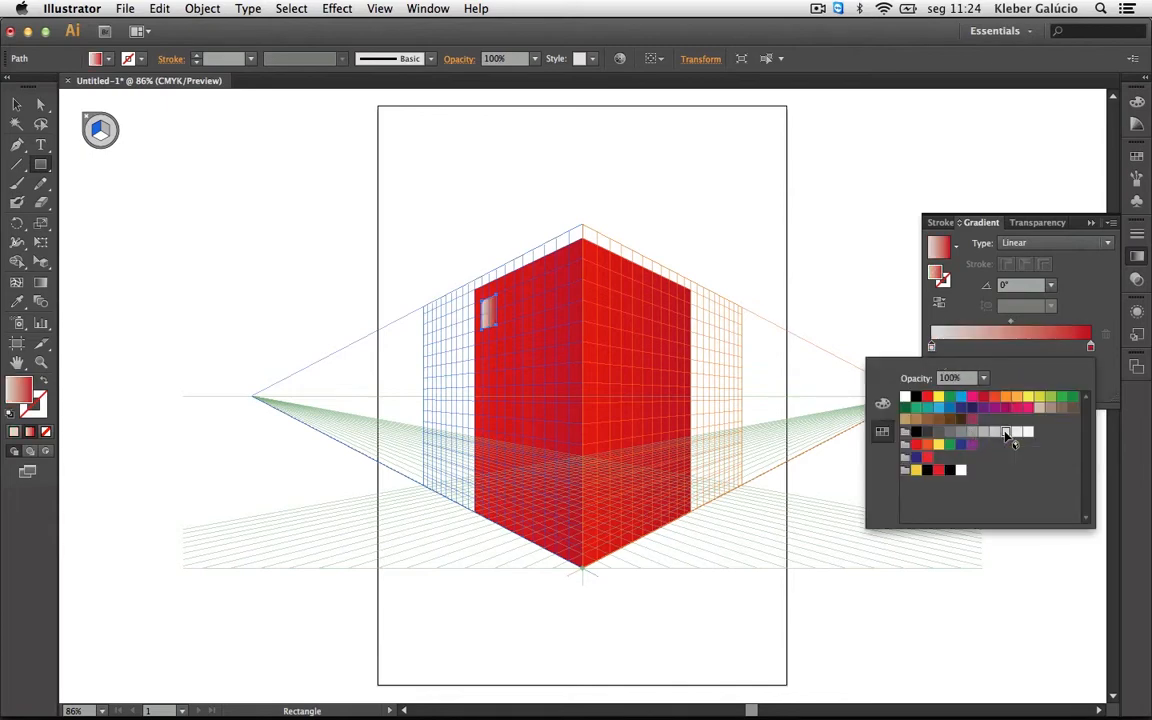
pyautogui.click(1091, 347)
pyautogui.doubleClick(1091, 347)
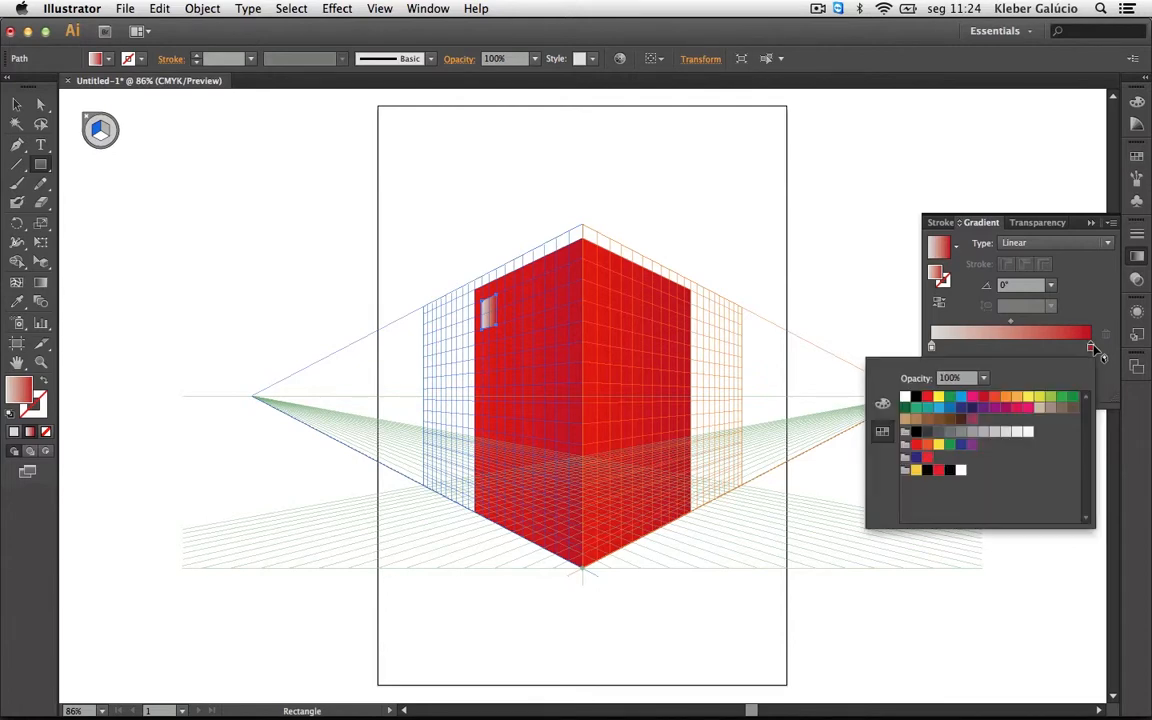
pyautogui.click(1030, 432)
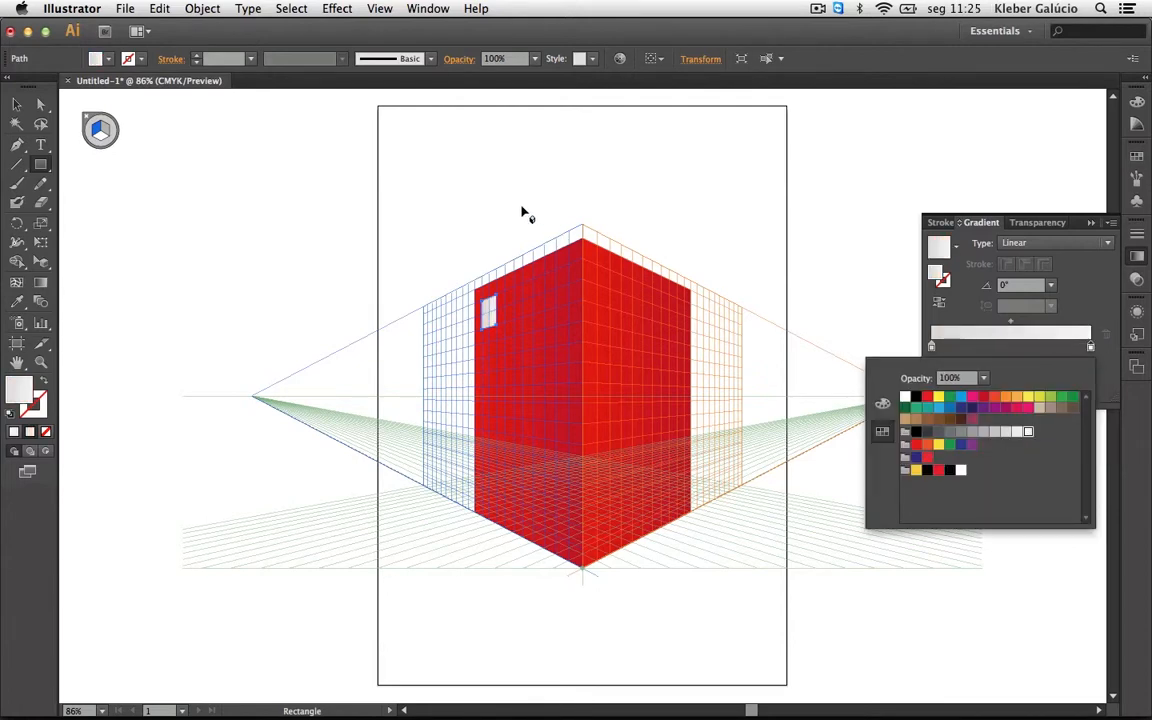
# Step: Duplicate the window in perspective across and down the left face to form three rows of three windows
pyautogui.click(44, 262)
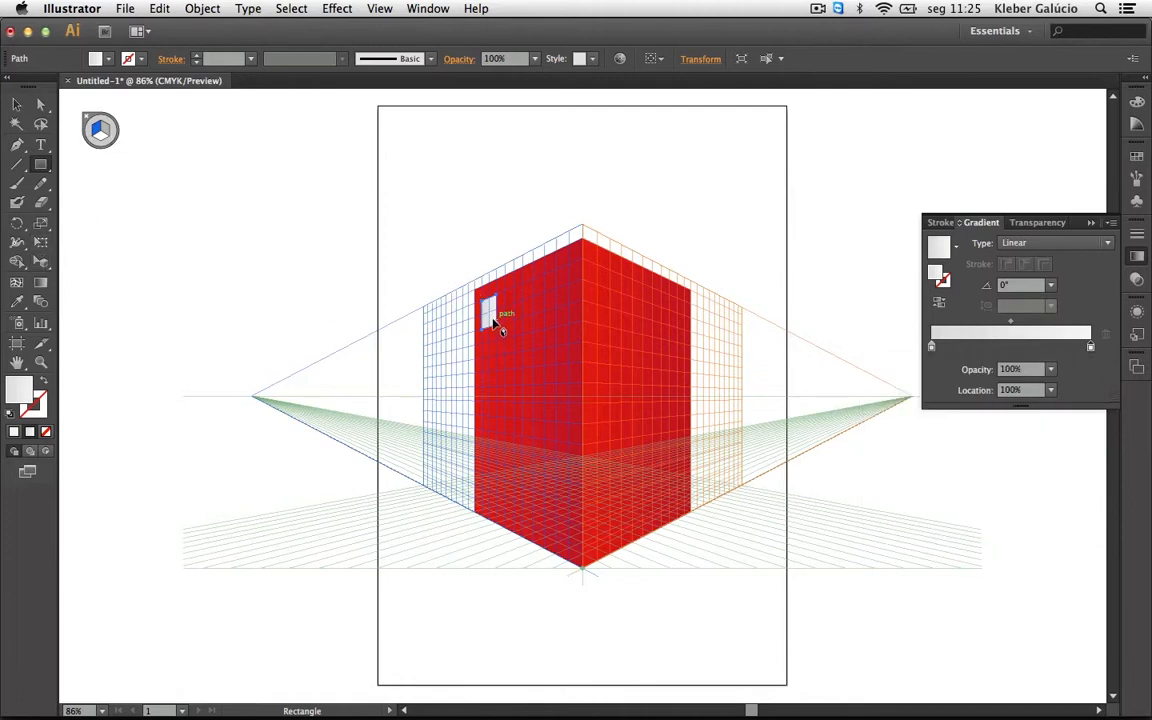
pyautogui.click(41, 261)
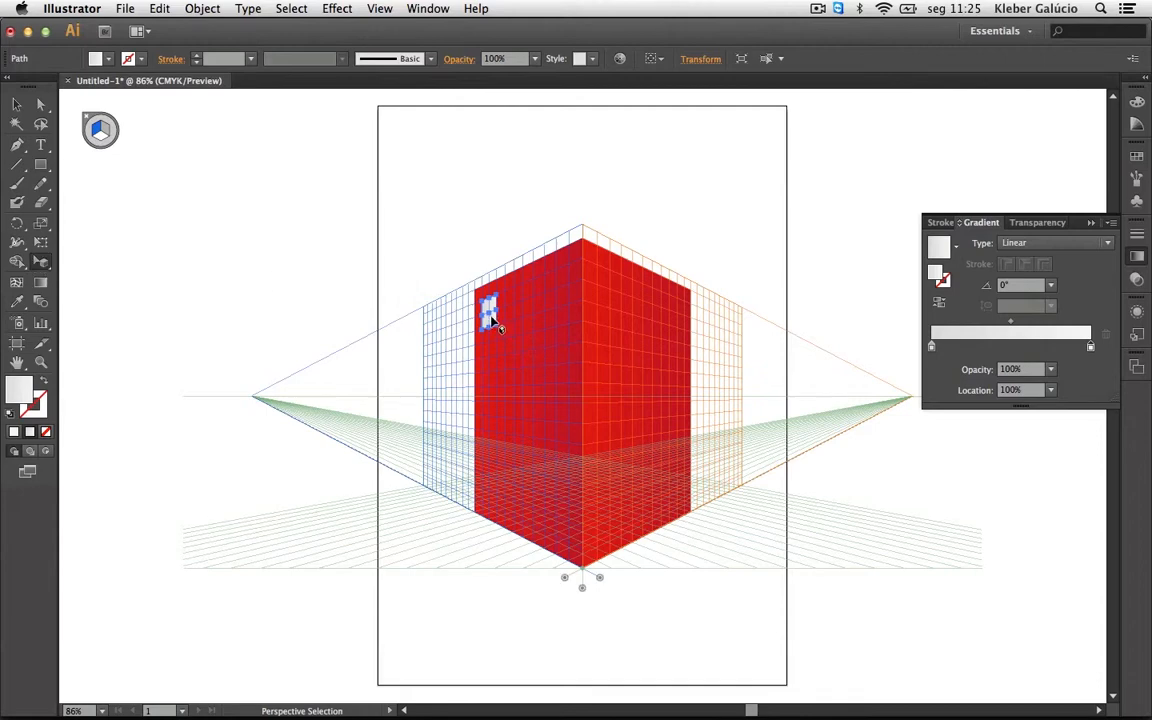
pyautogui.moveTo(493, 318); pyautogui.dragTo(519, 314)
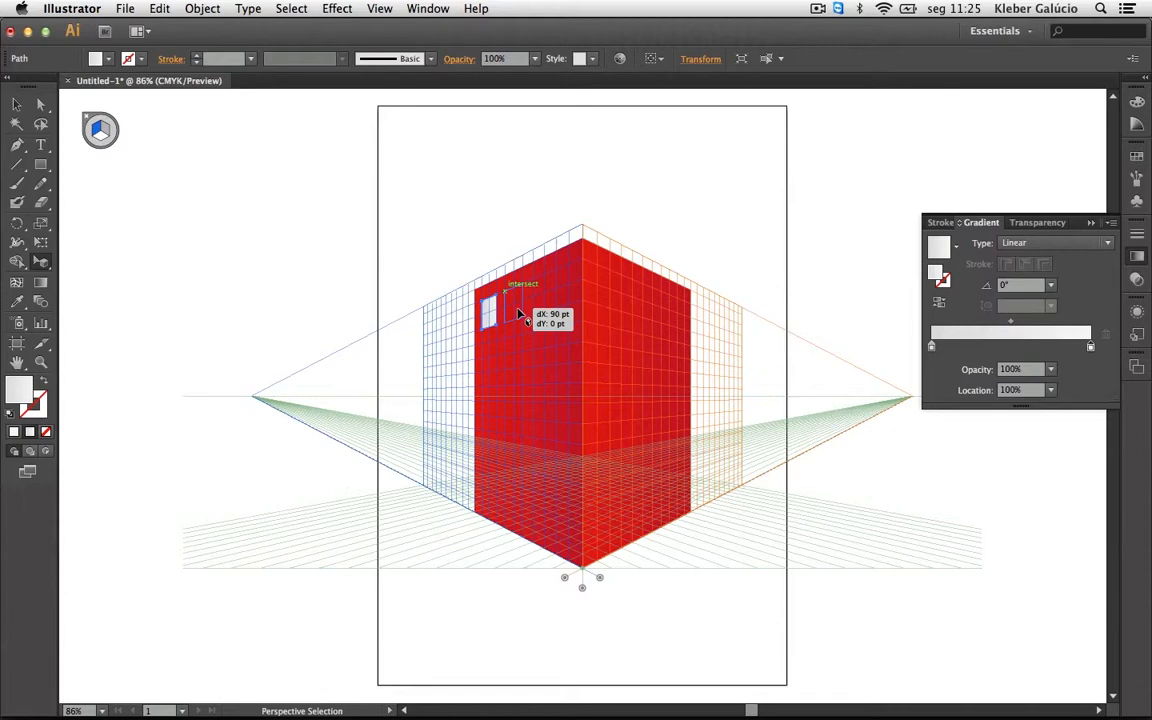
pyautogui.moveTo(519, 314); pyautogui.dragTo(549, 352)
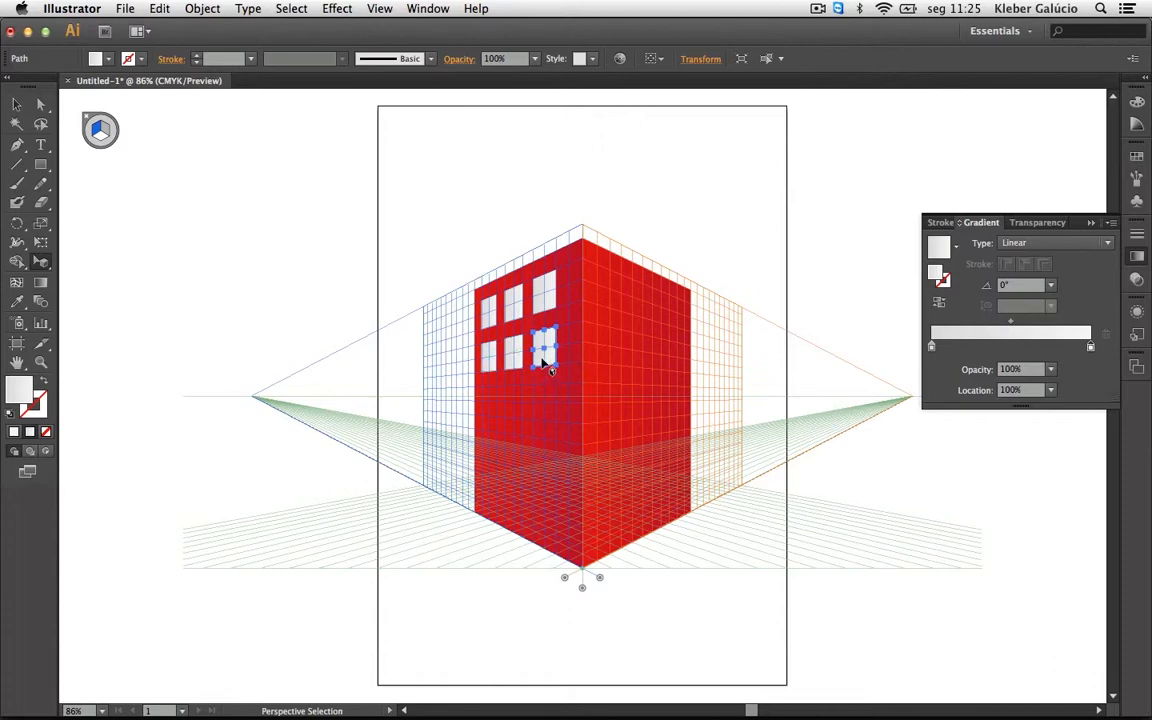
pyautogui.moveTo(542, 360); pyautogui.dragTo(542, 410)
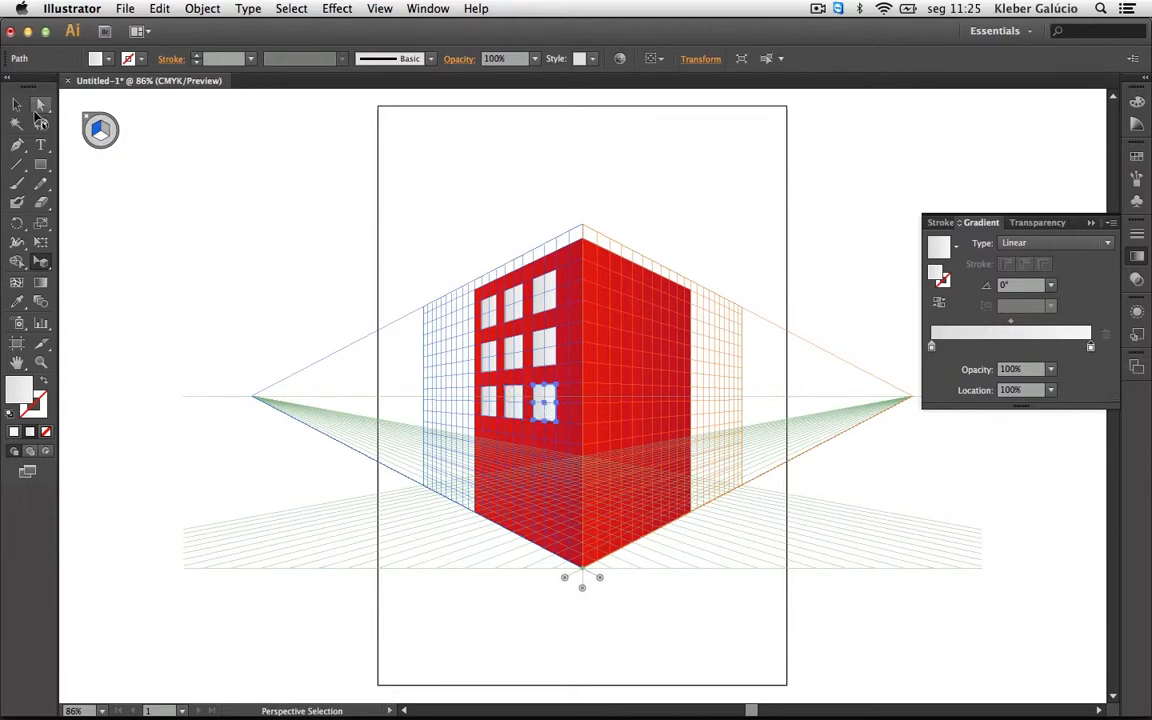
# Step: Deselect the last window and hide the perspective grid
pyautogui.click(17, 105)
pyautogui.click(288, 193)
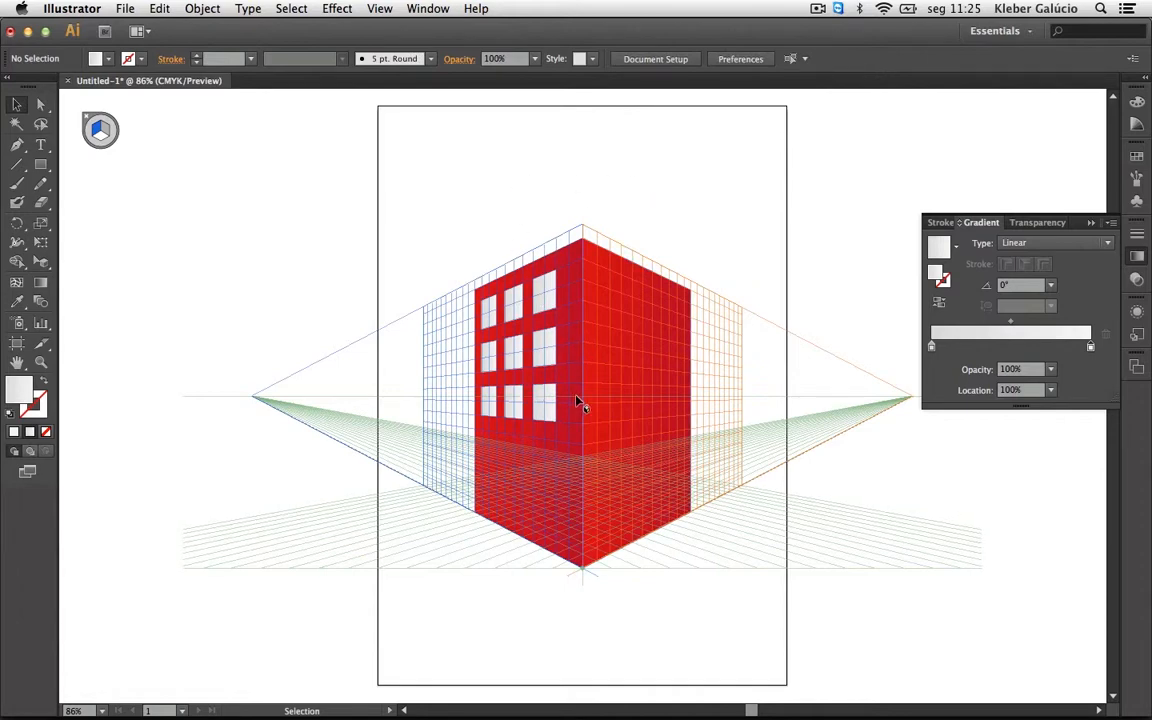
pyautogui.press('super+shift+i')
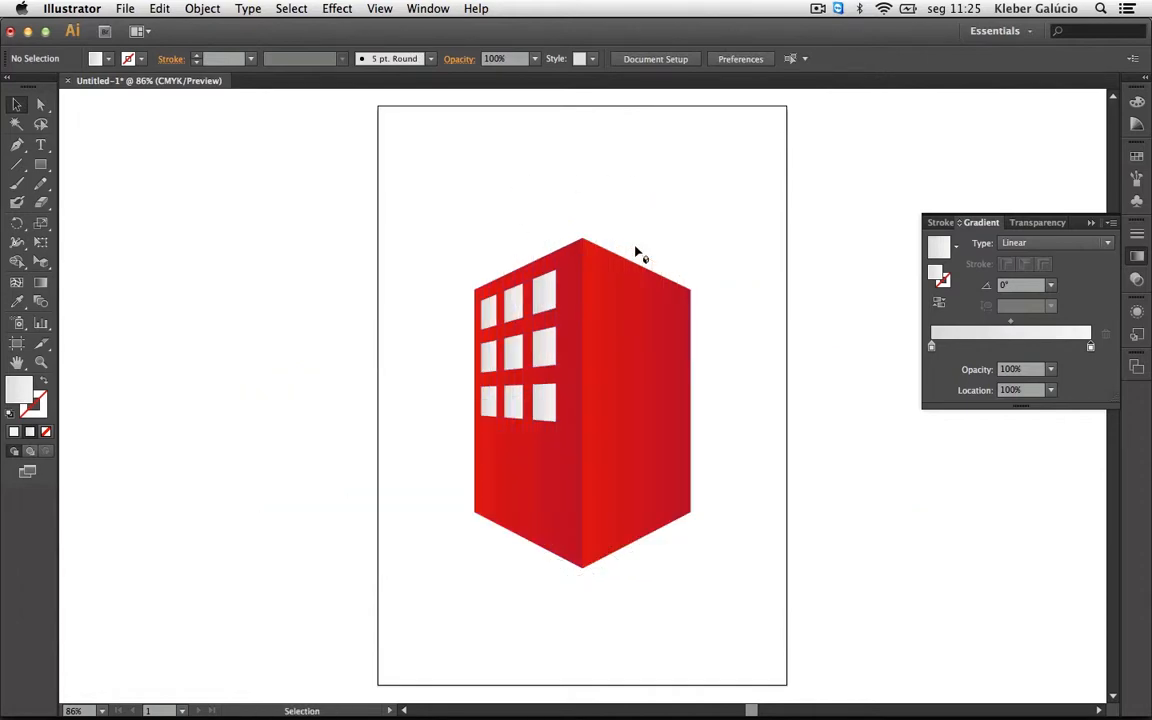